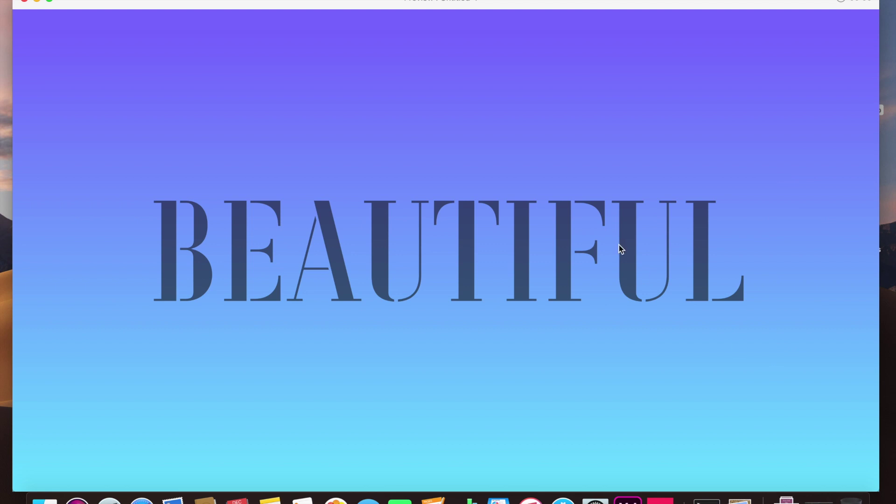
Close the full-screen BEAUTIFUL gradient preview to get back to the four design artboards.
left_click(25, 1)
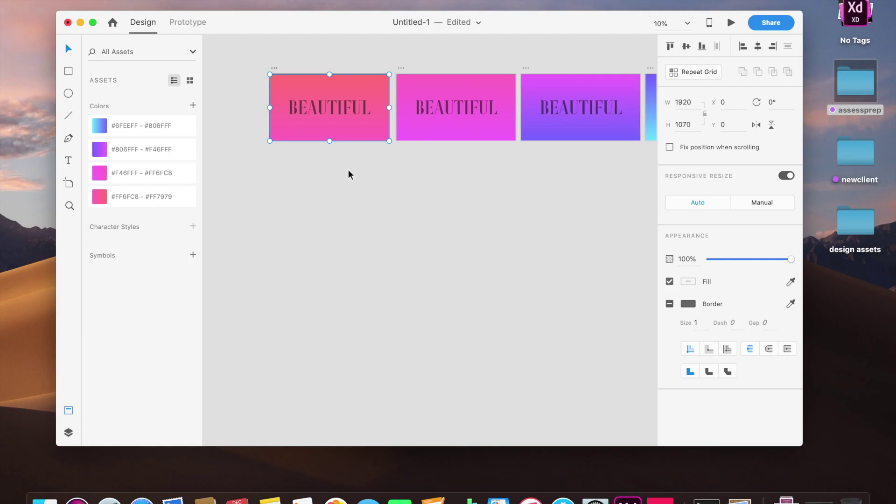
Add a new white 1920×1080 artboard below the first BEAUTIFUL artboard.
scroll(350, 175, "up", 3)
scroll(350, 175, "left", 2)
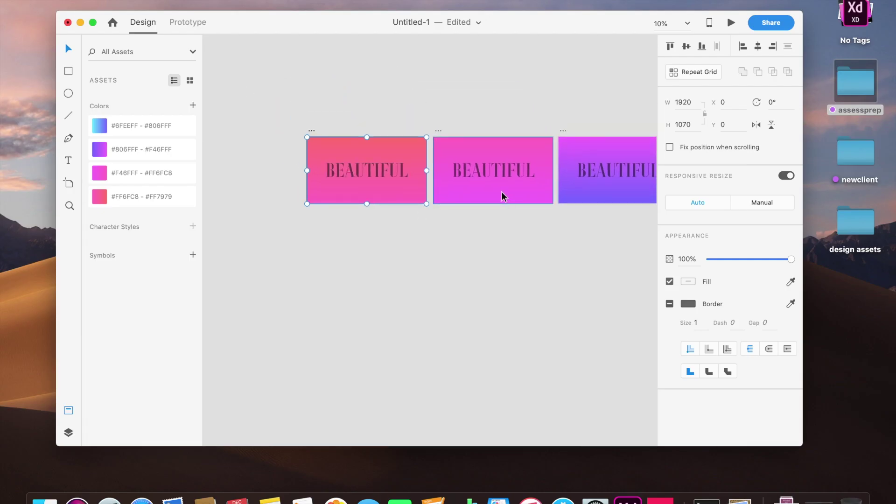
scroll(470, 194, "down", 3)
scroll(471, 194, "left", 1)
left_click(416, 209)
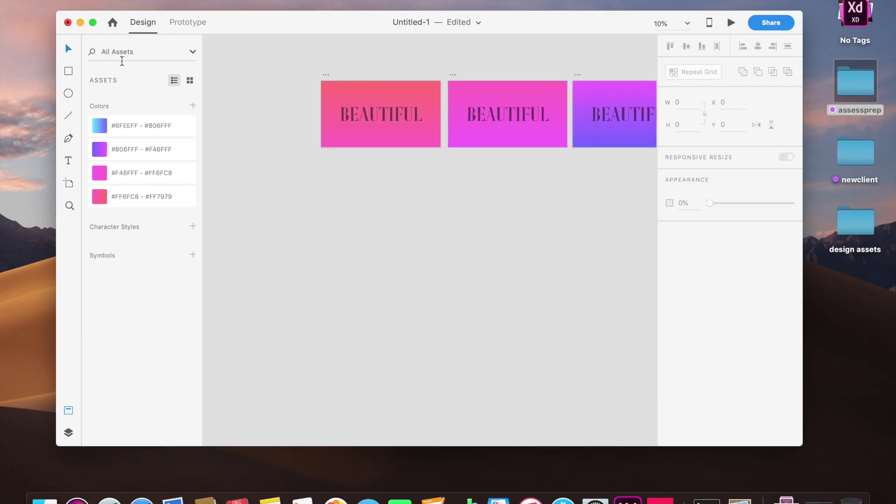
left_click(69, 183)
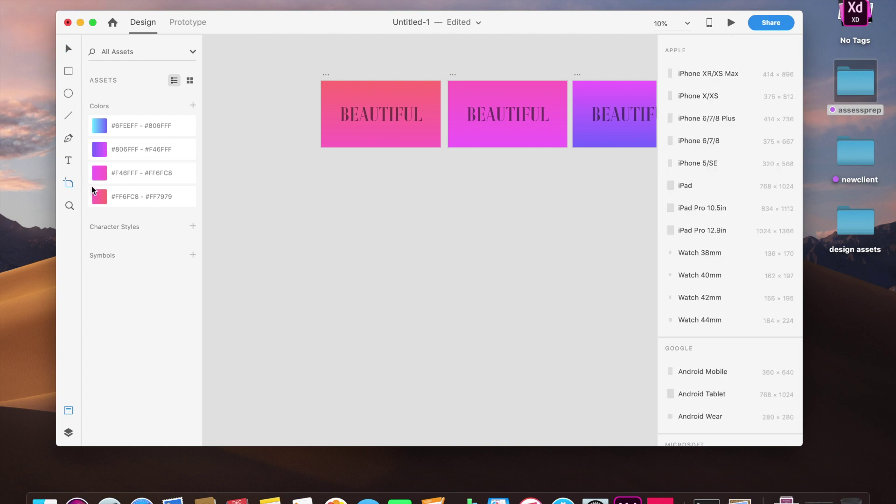
scroll(293, 228, "down", 2)
scroll(293, 227, "right", 1)
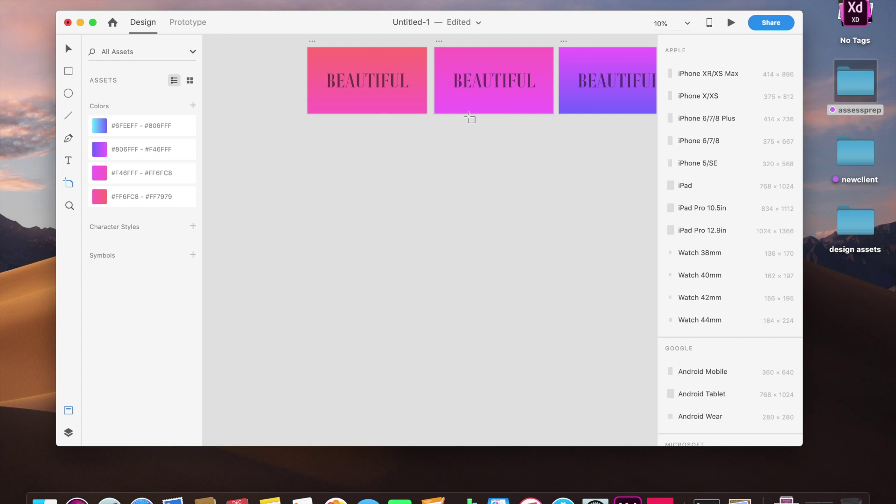
left_click(321, 210)
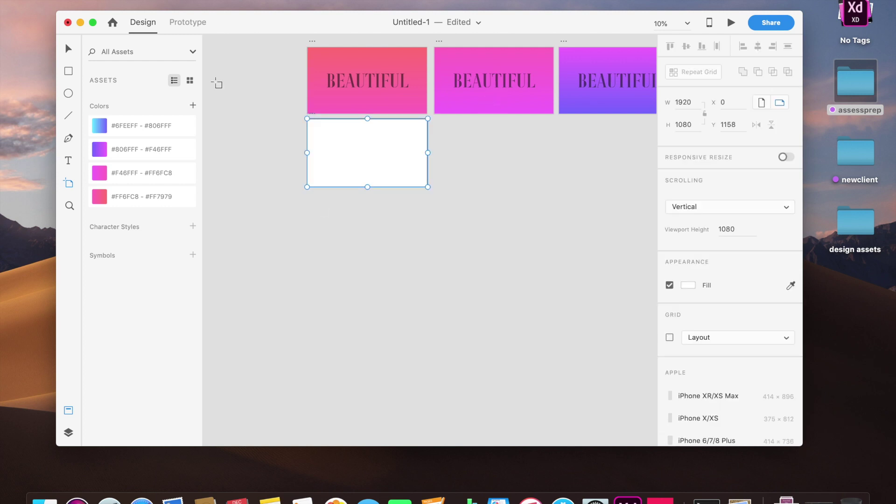
Move the new artboard further down the canvas and stretch it to 4034 px tall.
left_click(68, 49)
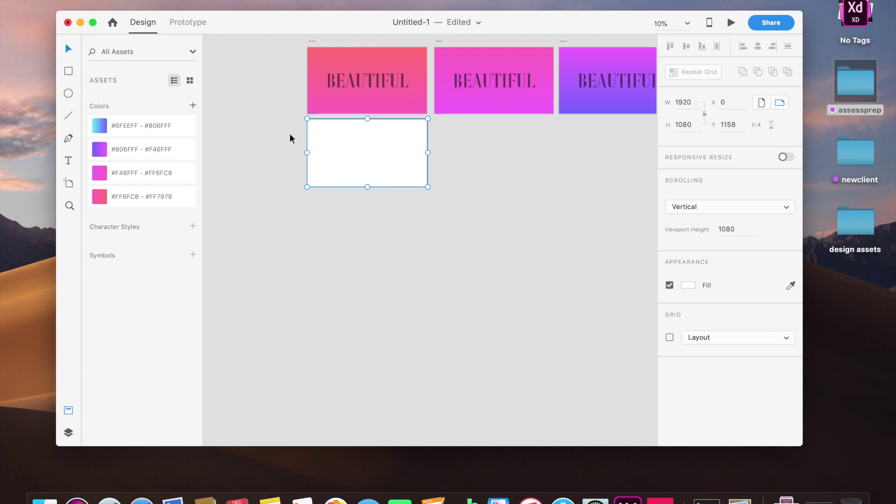
left_click_drag(322, 148, 322, 225)
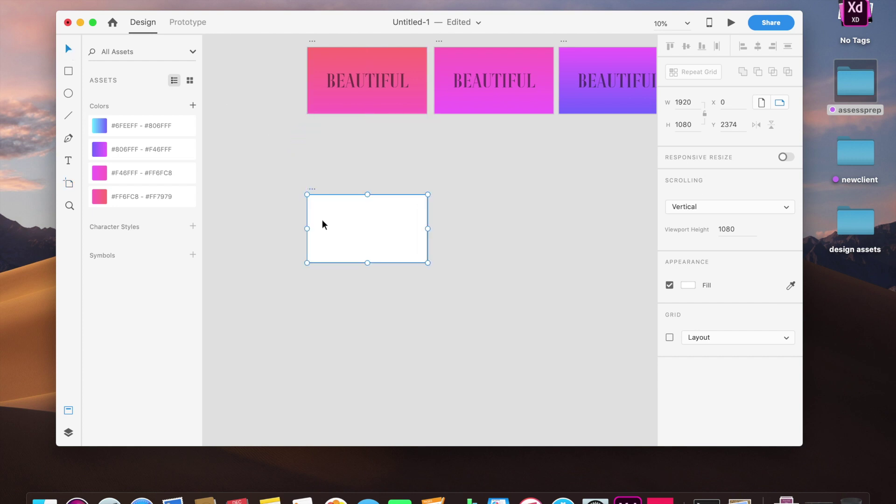
left_click(435, 176)
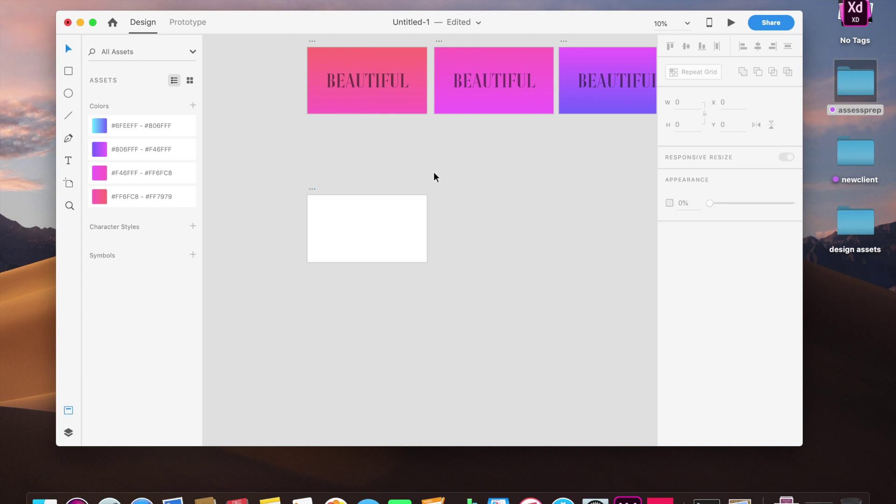
left_click(351, 219)
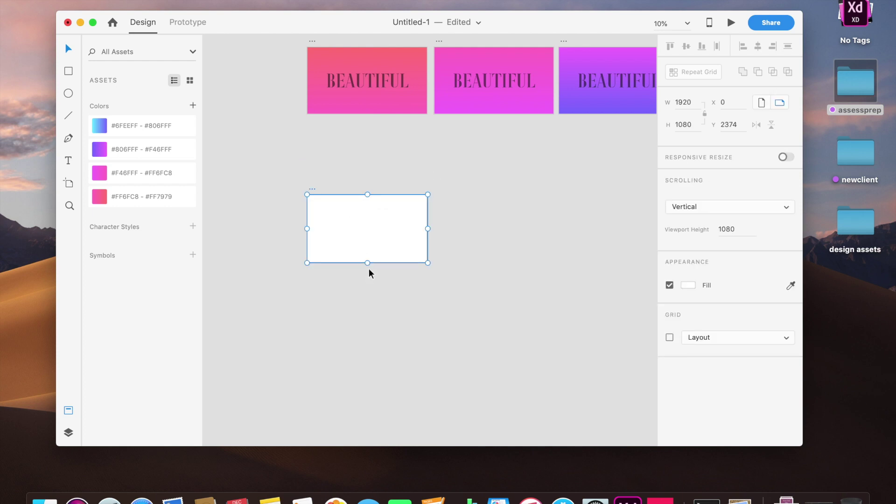
left_click_drag(367, 263, 361, 451)
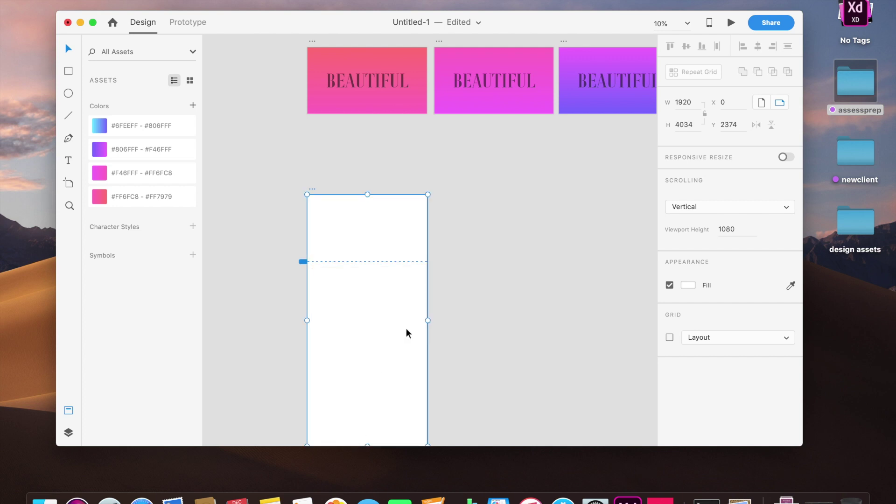
left_click(464, 304)
Draw a borderless 1920×1080 rectangle in the top band, filled with the #FF6FC8 - #FF7979 gradient.
scroll(455, 302, "down", 3)
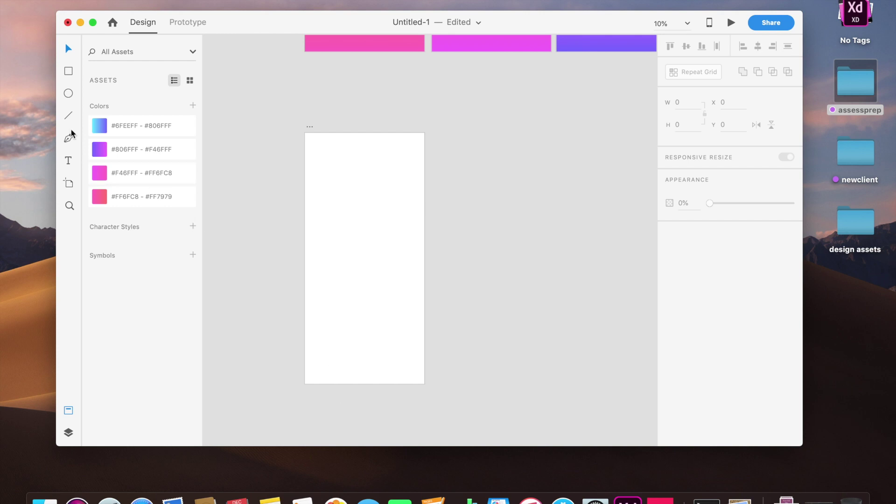
left_click(69, 71)
left_click_drag(306, 133, 425, 199)
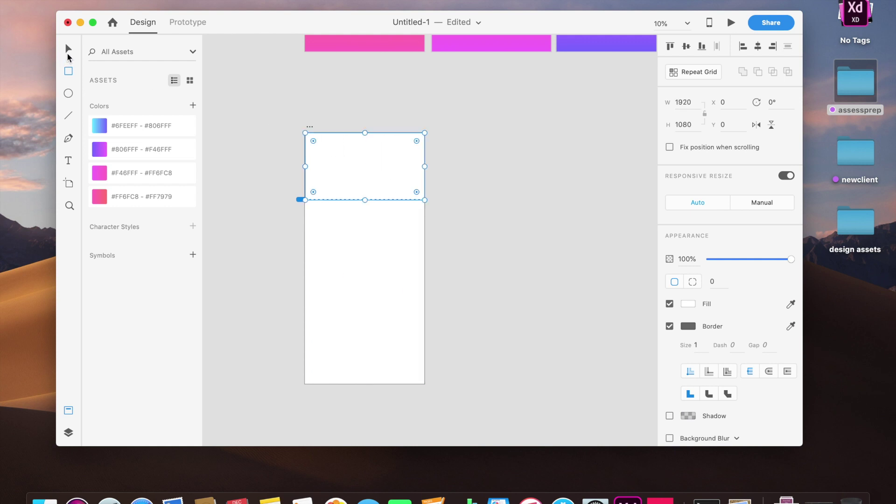
left_click(68, 51)
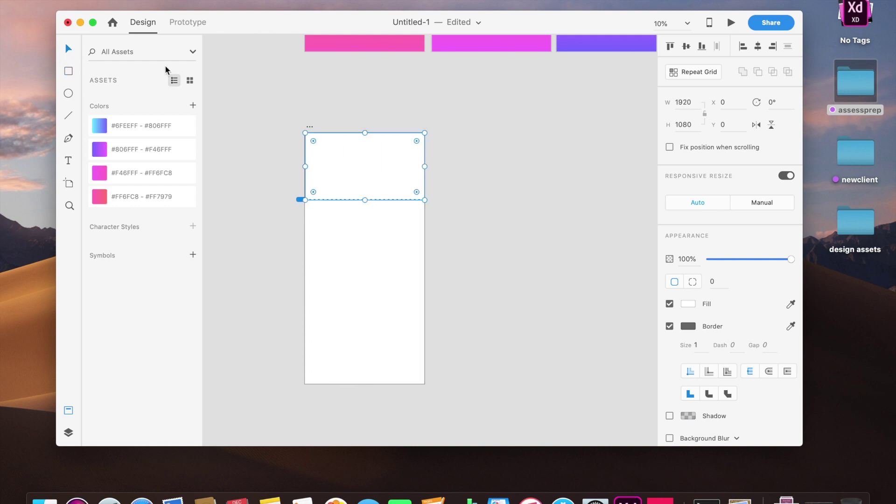
left_click(670, 327)
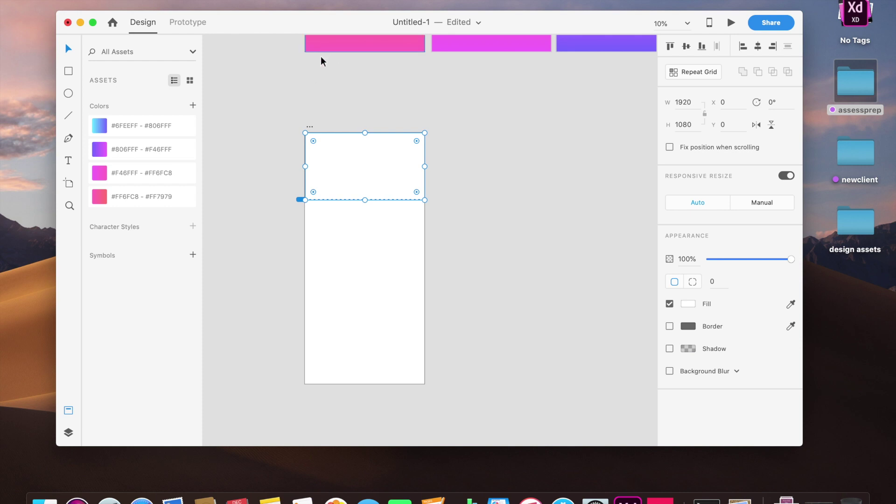
left_click(172, 194)
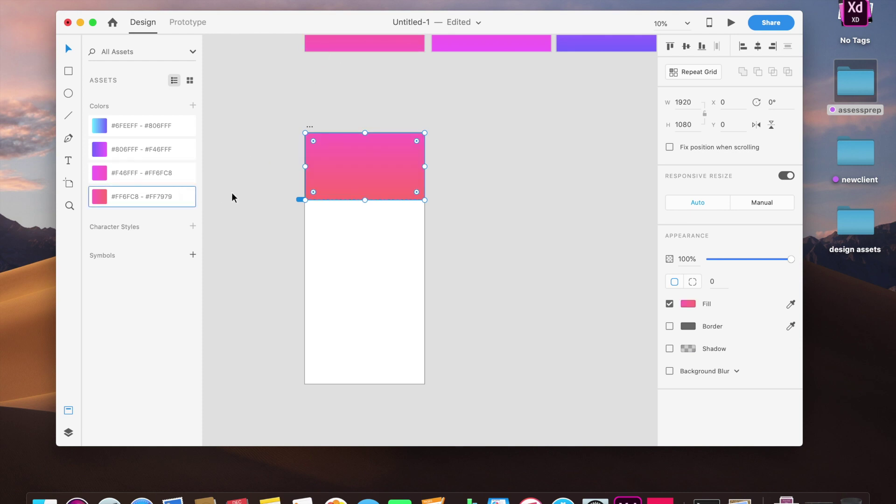
left_click(244, 198)
Fill the second rectangle with the #F46FFF - #FF6FC8 gradient and flip it upside down.
left_click(339, 189)
key("super+r")
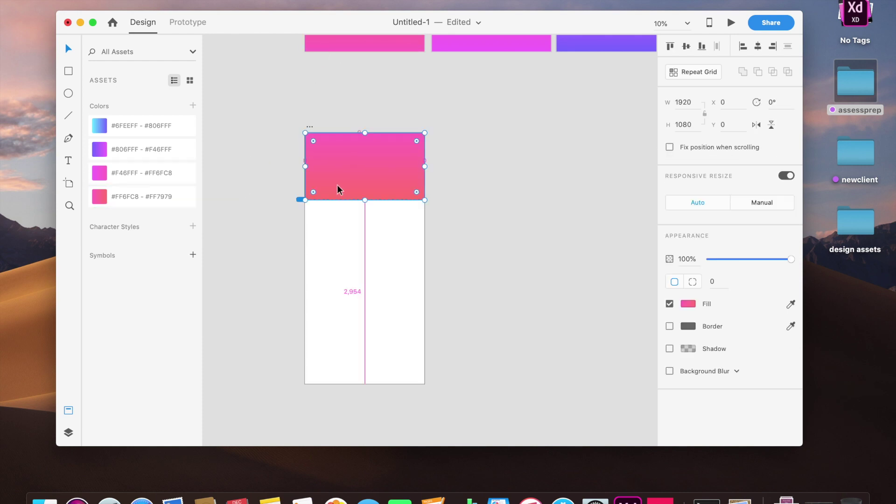
left_click_drag(338, 188, 334, 262)
key("super+z")
key("super+z")
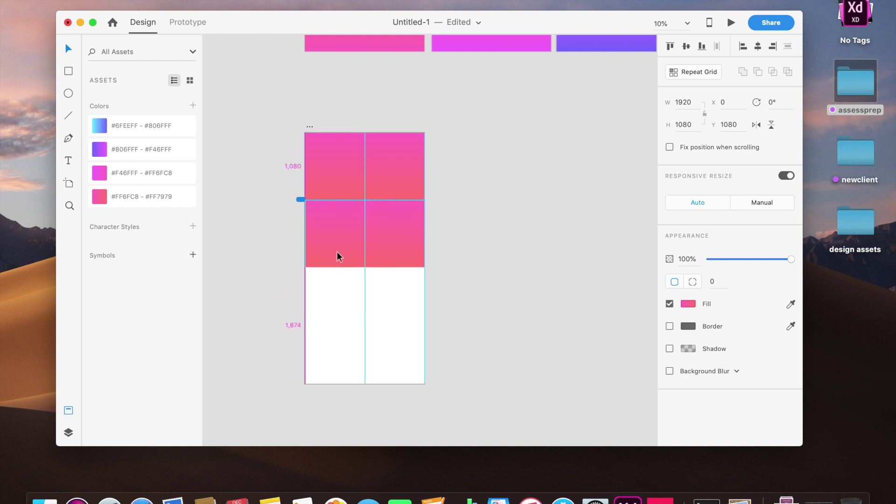
left_click(180, 184)
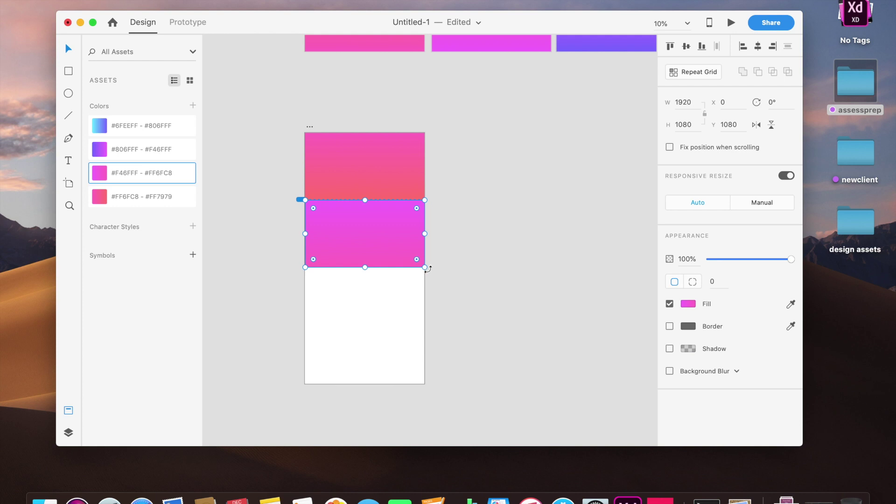
left_click_drag(427, 269, 321, 211)
left_click(260, 232)
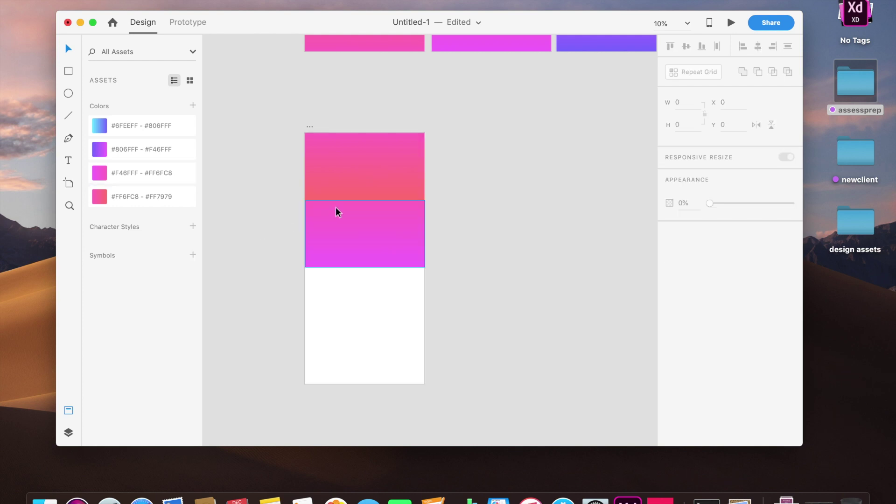
Rotate the top gradient rectangle -180° and copy a magenta rectangle into the third band at Y 2160.
left_click(356, 197)
left_click_drag(426, 198, 336, 152)
left_click(372, 92)
left_click_drag(391, 252, 380, 327)
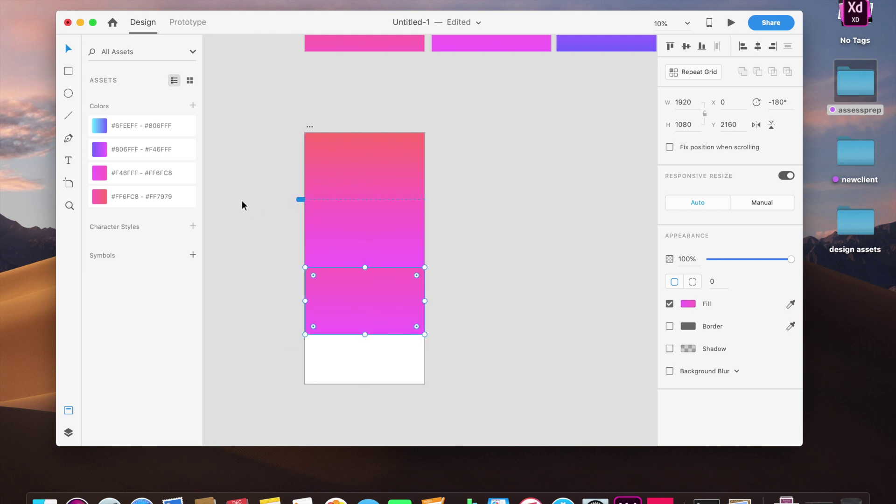
Fill the third rectangle with the #806FFF - #F46FFF gradient and nudge its top stop down.
left_click(246, 178)
left_click(373, 314)
left_click(163, 148)
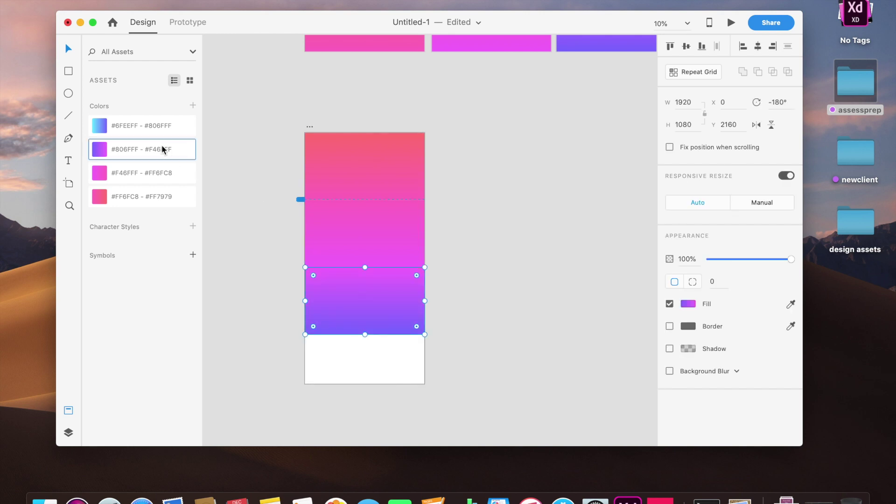
left_click(453, 349)
scroll(447, 346, "down", 3)
left_click(393, 248)
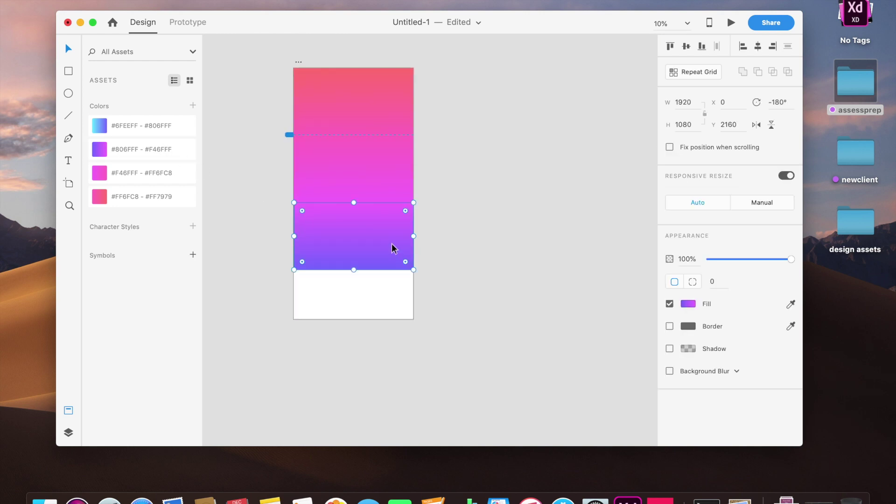
left_click(474, 257)
left_click(408, 238)
left_click(688, 304)
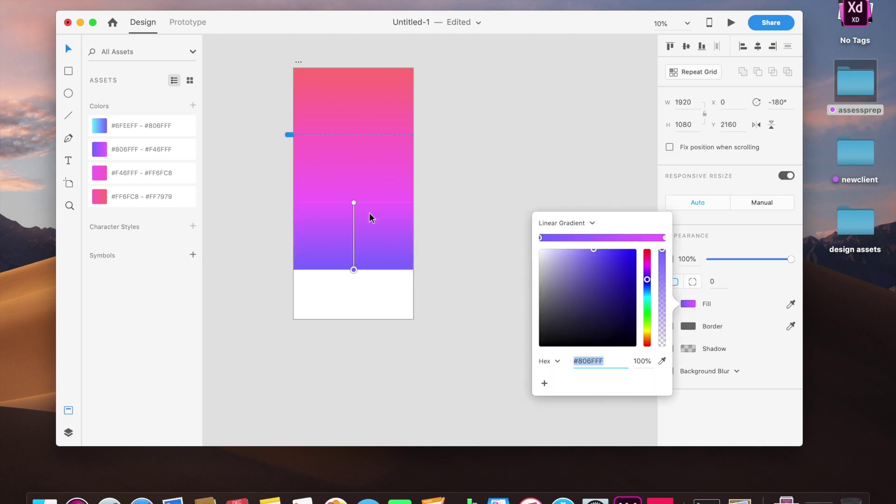
left_click_drag(355, 204, 355, 209)
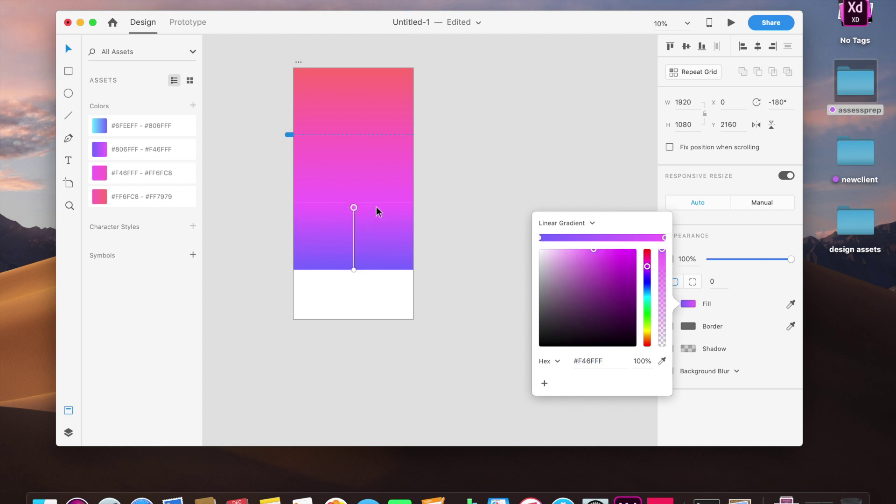
left_click(467, 207)
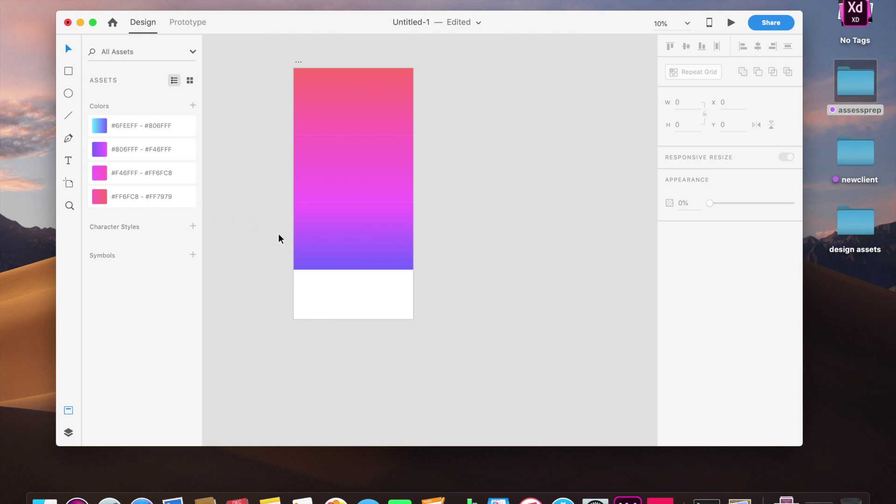
Copy the purple rectangle into the bottom band and fill it with #6FEEFF - #806FFF.
left_click_drag(310, 248, 307, 318)
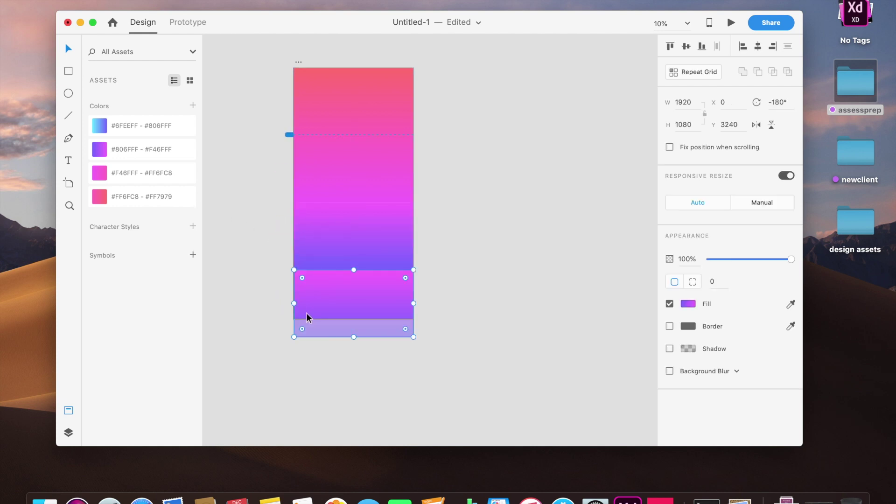
left_click(149, 135)
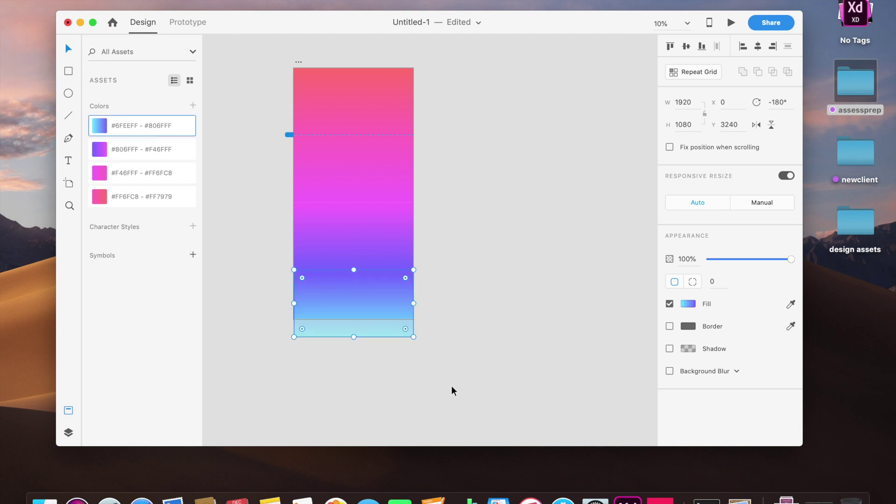
left_click(468, 314)
left_click(395, 269)
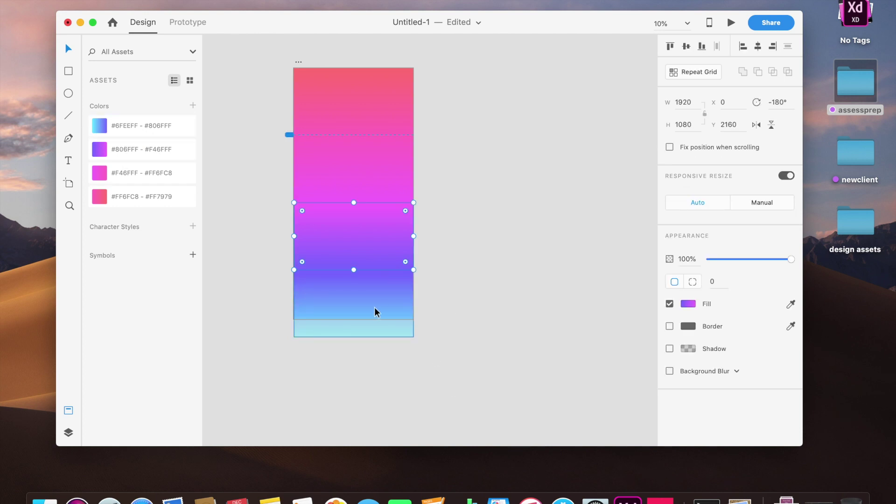
left_click(300, 68)
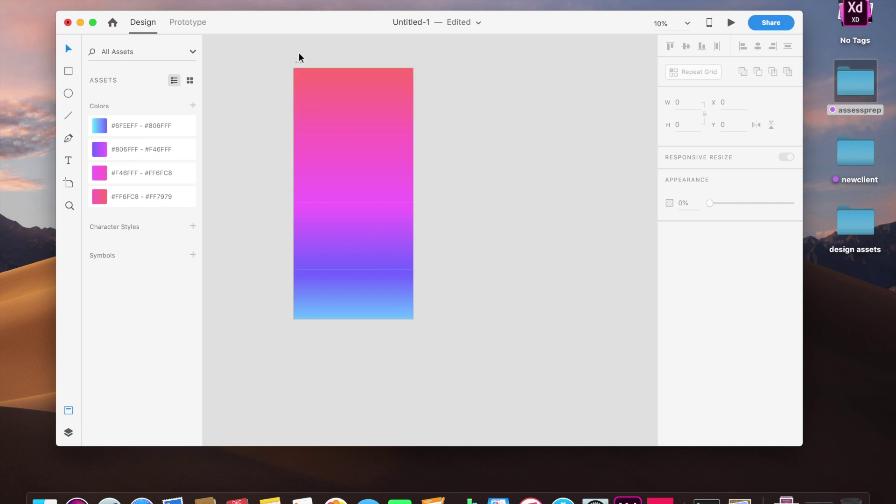
Lengthen the tall artboard slightly and paste the BEAUTIFUL text onto its top pink rectangle.
left_click(298, 65)
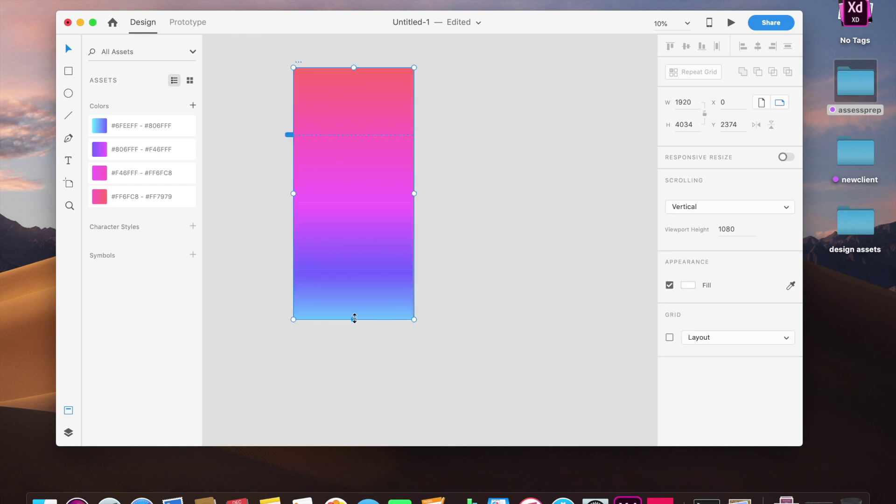
left_click_drag(353, 319, 354, 337)
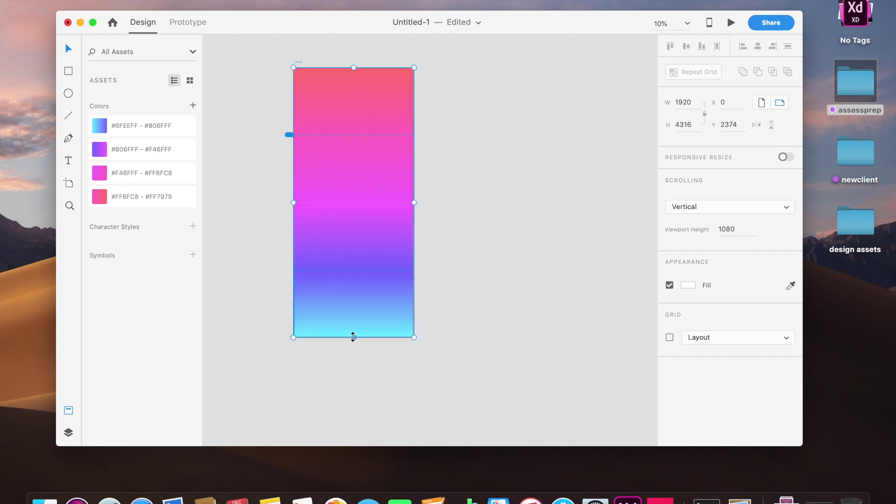
left_click(438, 194)
scroll(438, 194, "up", 5)
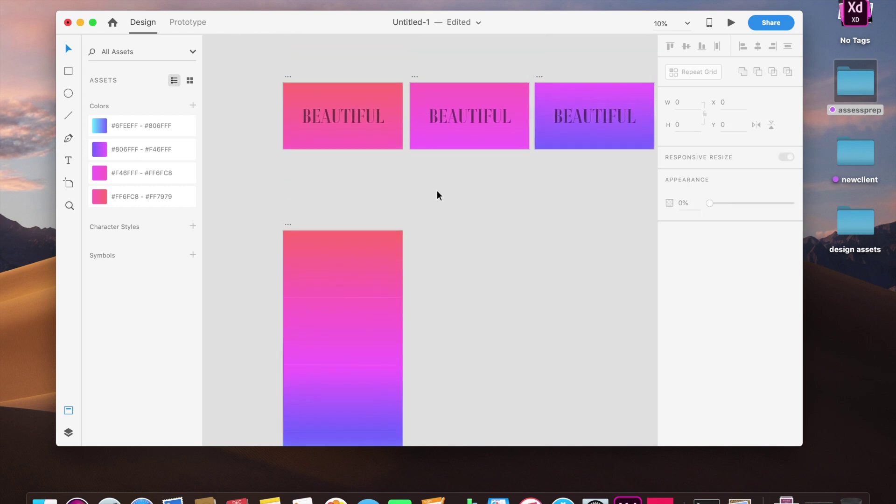
left_click(365, 127)
left_click(334, 271)
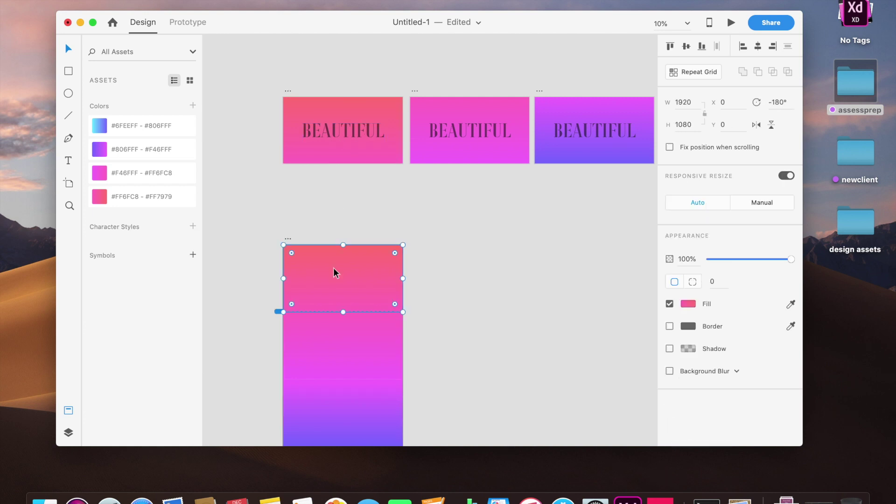
scroll(334, 271, "down", 3)
key("super+v")
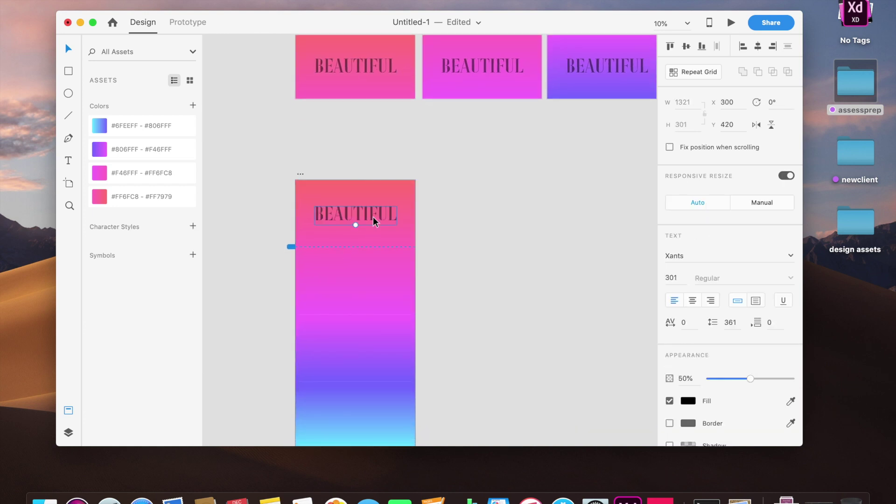
left_click(450, 206)
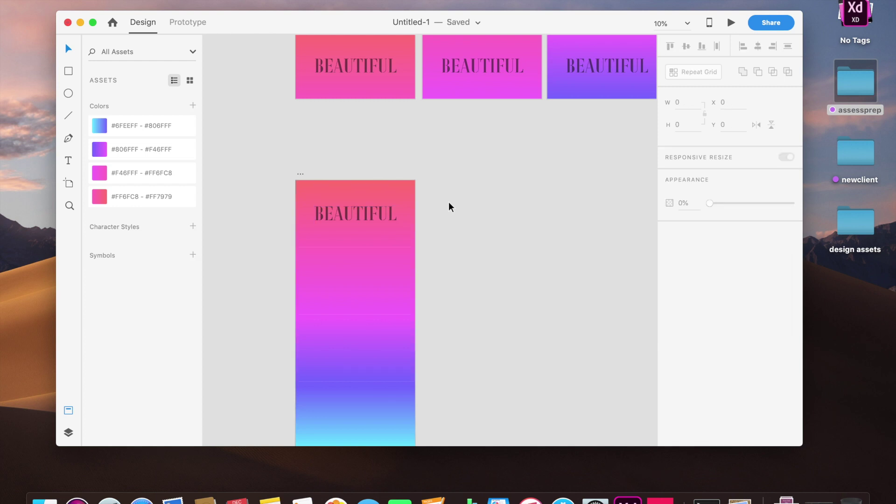
Drag the tall artboard further down the canvas to X 0, Y 3356.
scroll(434, 215, "down", 5)
scroll(434, 215, "up", 3)
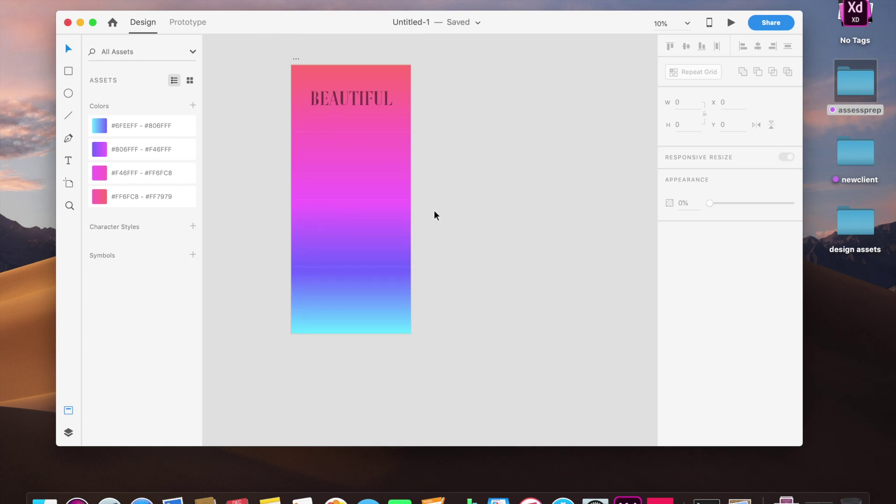
left_click(294, 122)
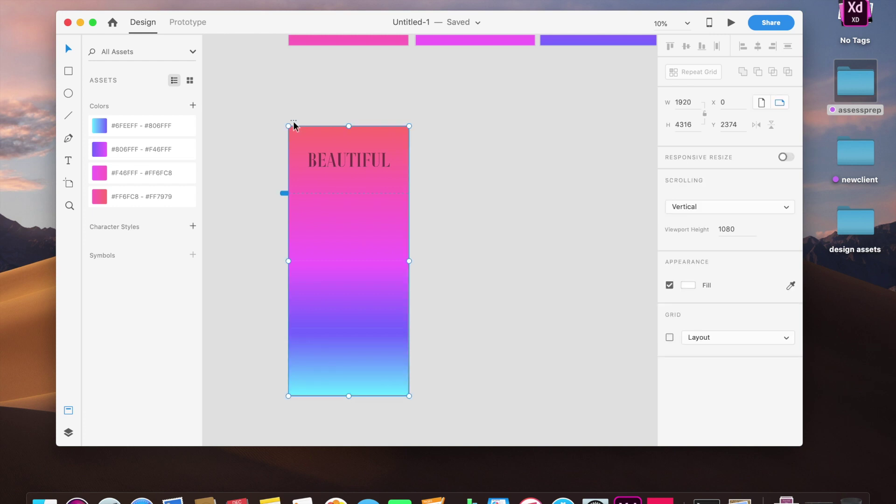
left_click_drag(293, 119, 296, 181)
scroll(456, 234, "down", 2)
scroll(456, 234, "down", 1)
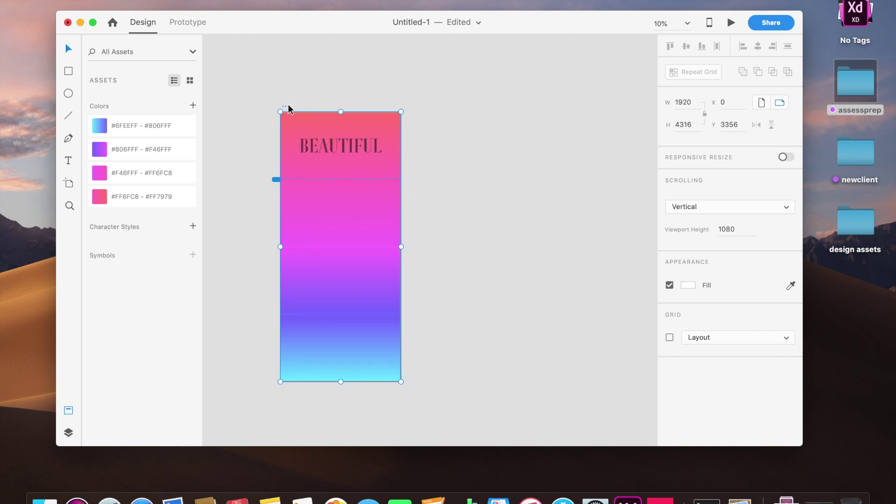
Duplicate the tall BEAUTIFUL artboard with Cmd+D into four side-by-side copies, the last at X 5970.
left_click_drag(289, 105, 416, 102)
key("super+z")
key("super+d")
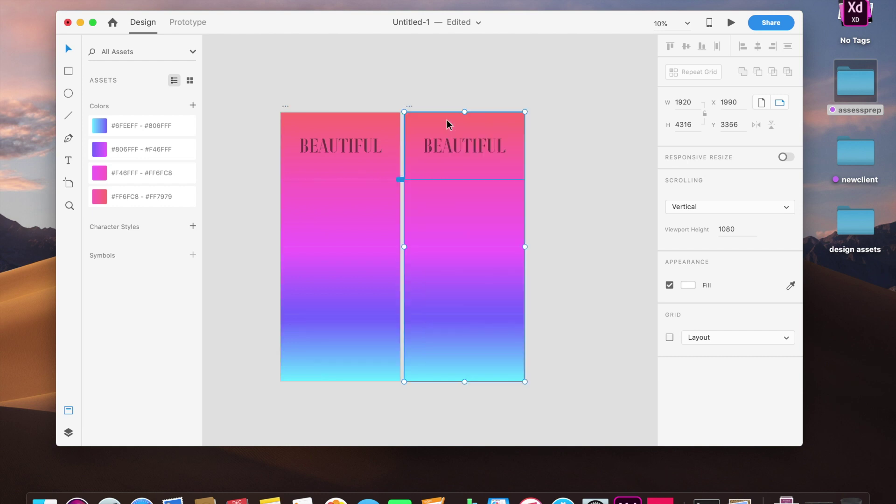
key("super+d")
key("super+d")
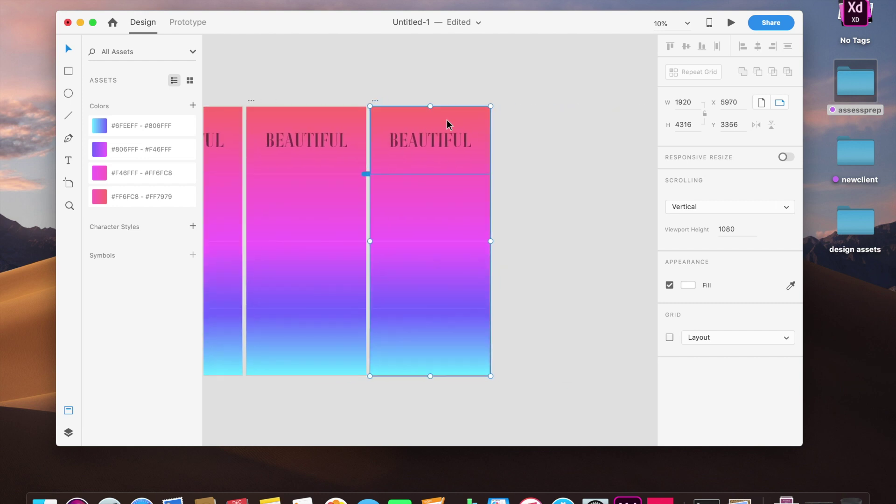
scroll(447, 119, "left", 10)
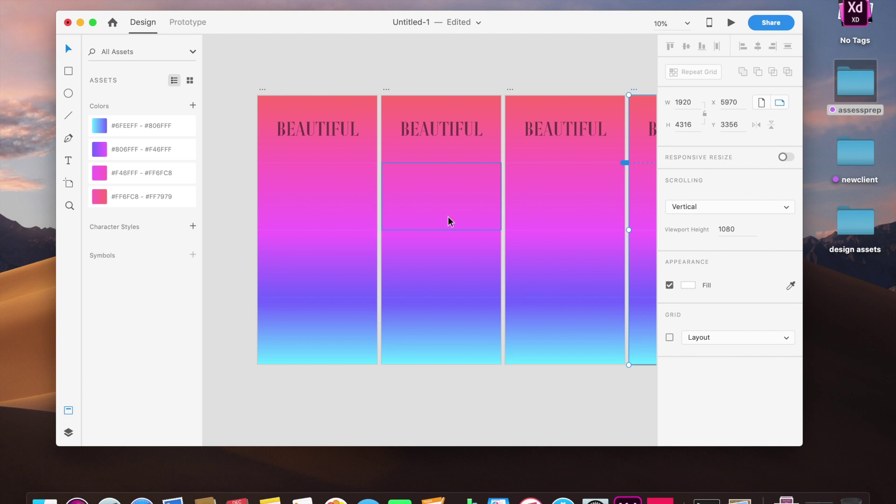
scroll(448, 217, "right", 2)
scroll(448, 222, "right", 3)
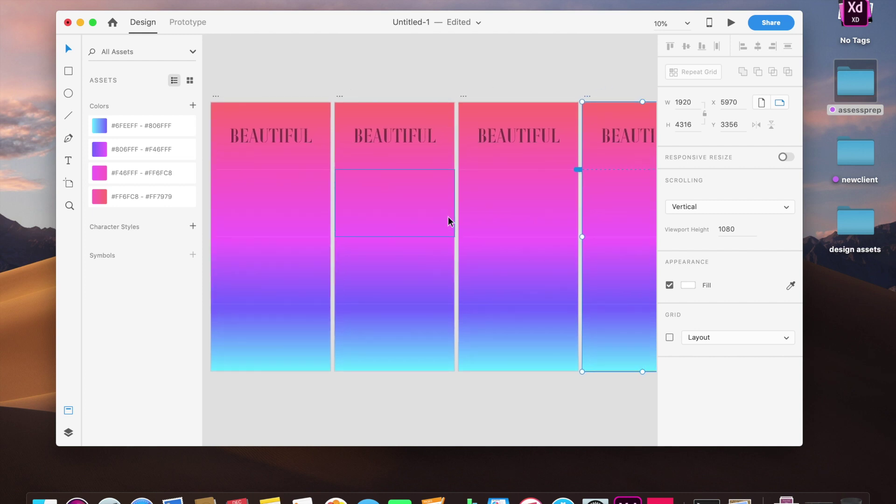
Move the second artboard's four gradient bands up 1080 px and save the file.
left_click(432, 163)
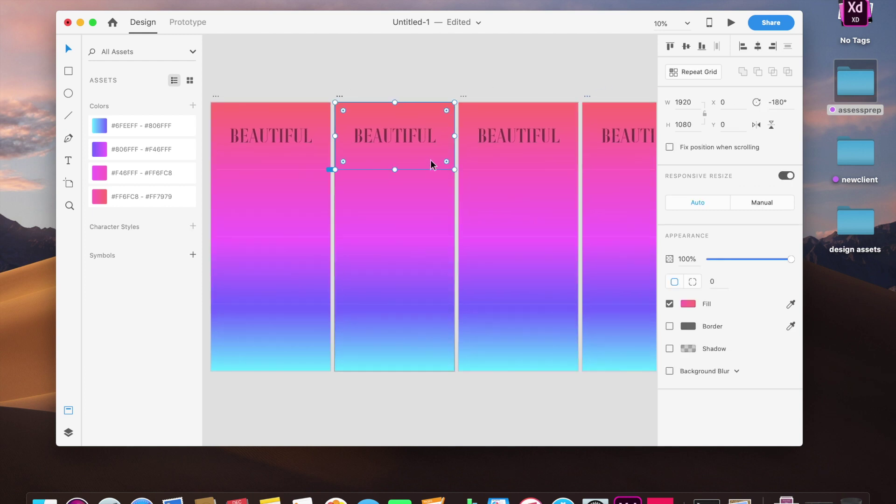
left_click(397, 195, "shift")
left_click(389, 257, "shift")
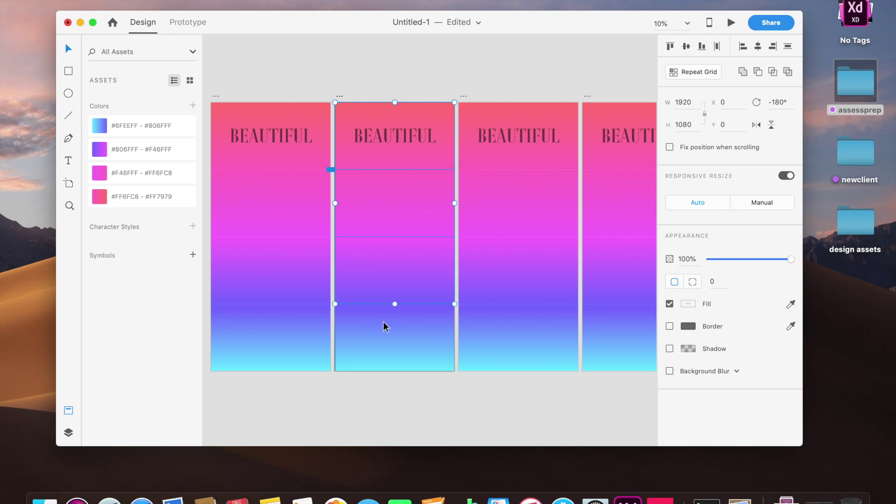
left_click(384, 338, "shift")
left_click_drag(410, 281, 415, 220)
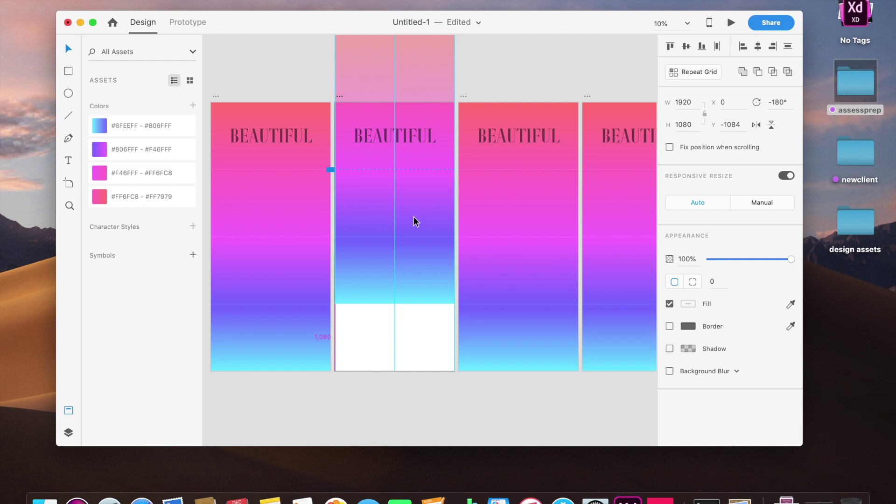
left_click_drag(414, 216, 413, 217)
left_click(517, 70)
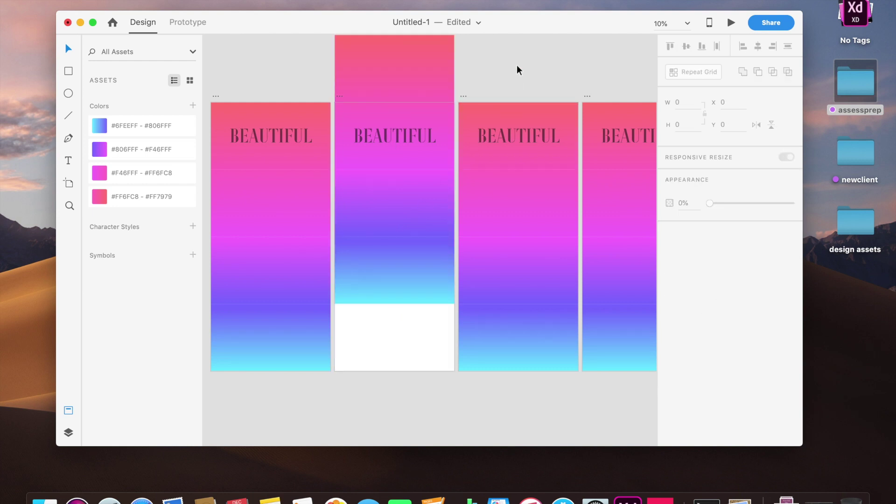
key("super+s")
Delete the third and fourth tall BEAUTIFUL artboards.
scroll(517, 70, "right", 3)
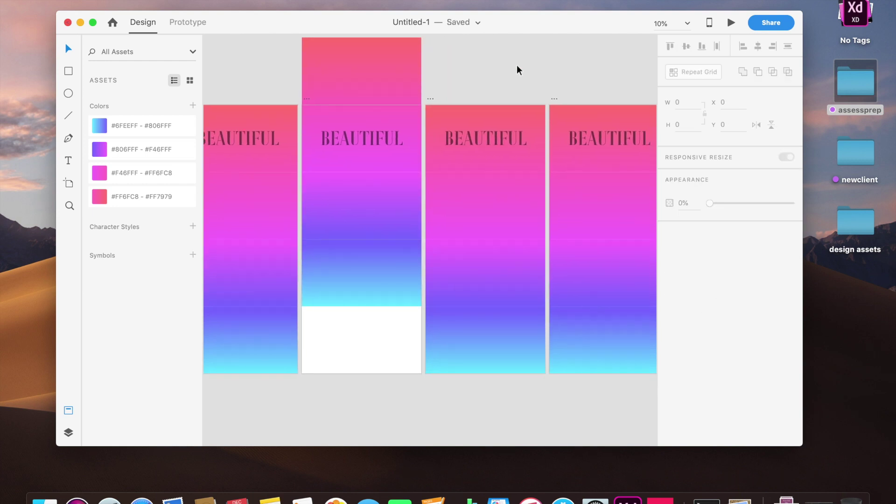
scroll(464, 150, "up", 3)
scroll(464, 150, "right", 3)
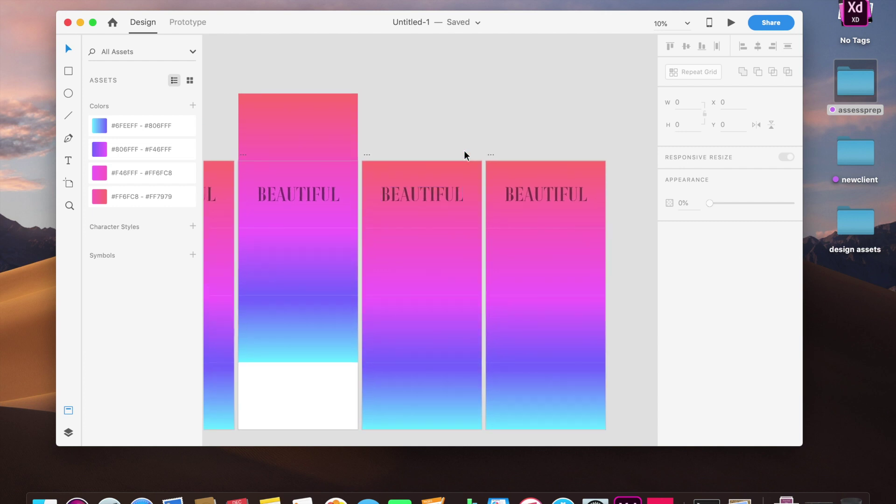
left_click(424, 249)
left_click(444, 218, "shift")
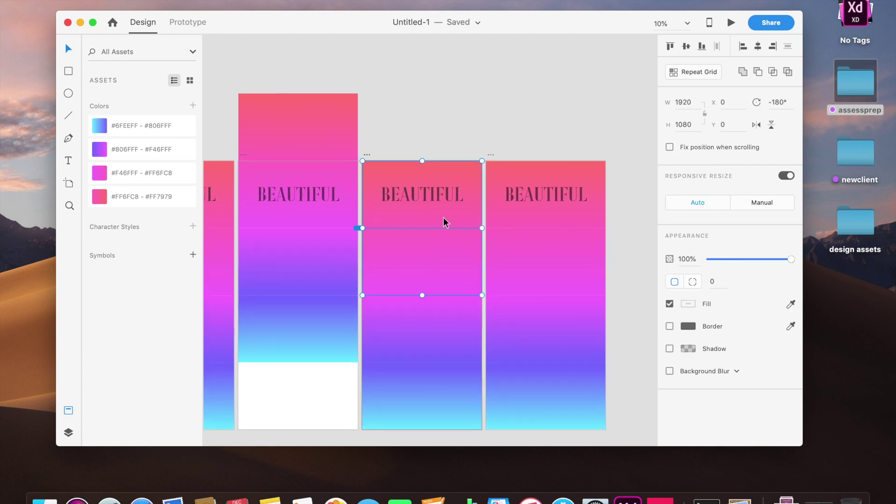
left_click(424, 323, "shift")
left_click(419, 386, "shift")
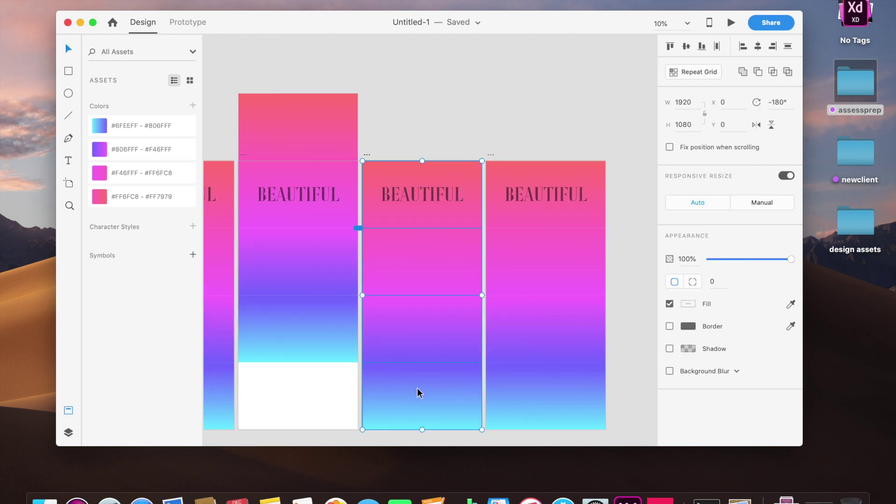
left_click(422, 148)
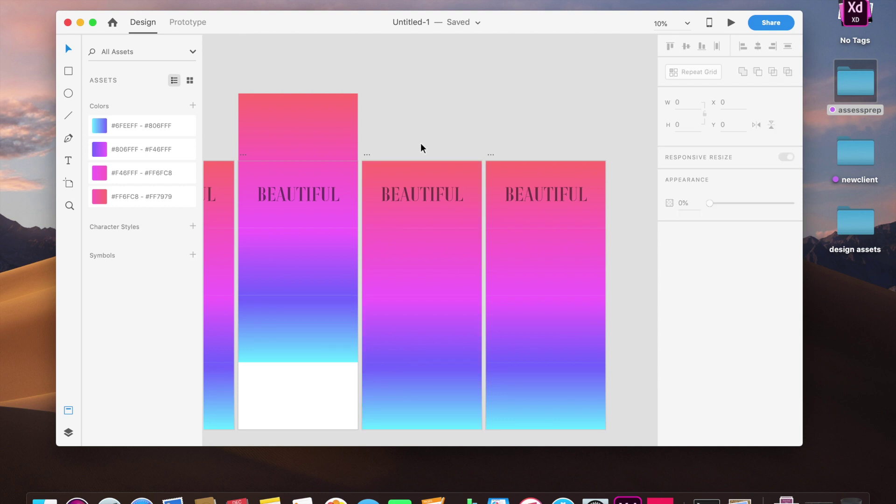
left_click(368, 154)
left_click(493, 154, "shift")
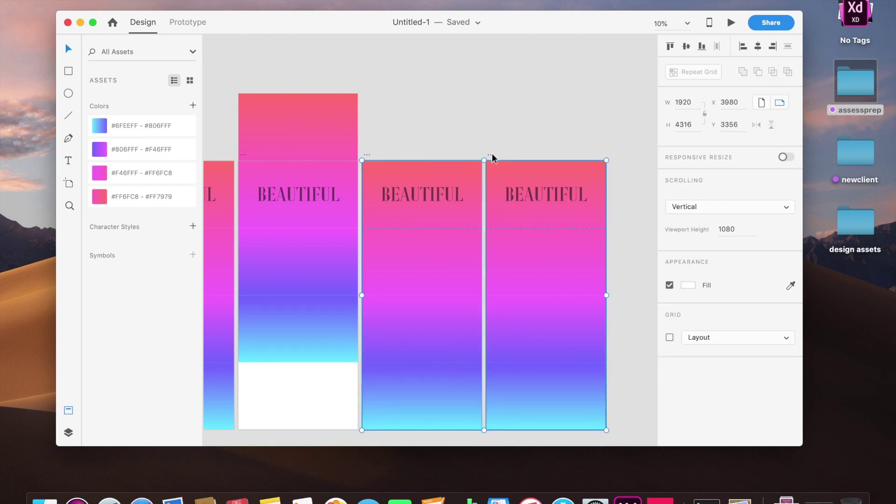
key("BackSpace")
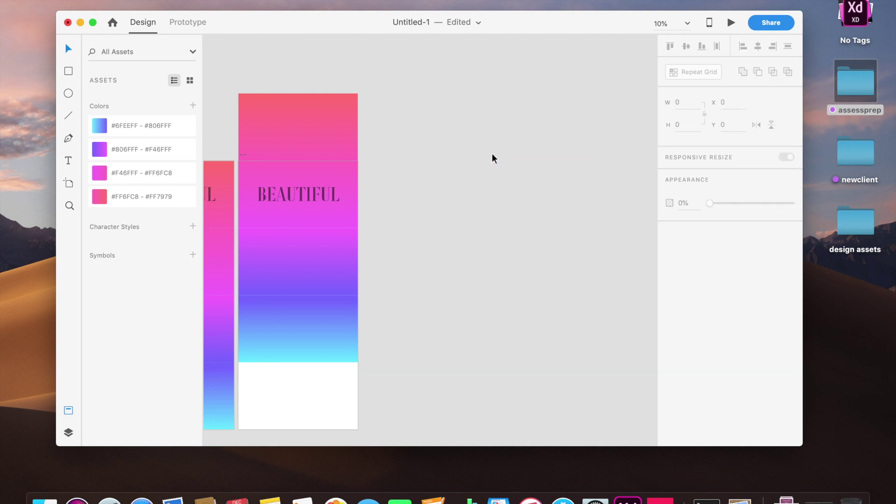
Duplicate the shifted second artboard and move the copy's gradient bands up one more band.
left_click(244, 155)
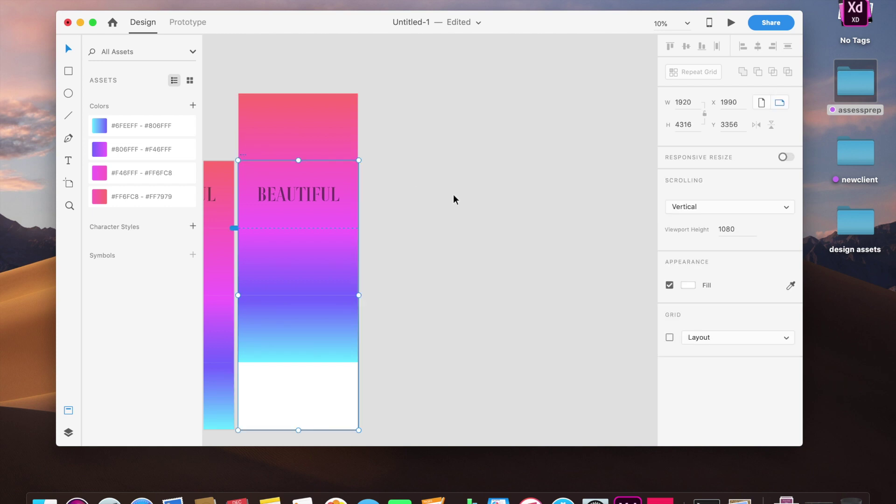
key("super+d")
left_click(509, 210)
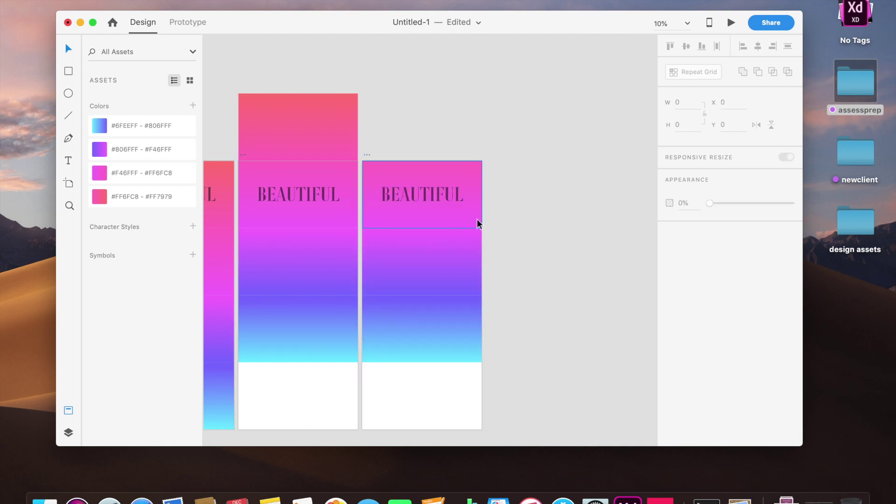
left_click(477, 220)
left_click(446, 260, "shift")
left_click(436, 310, "shift")
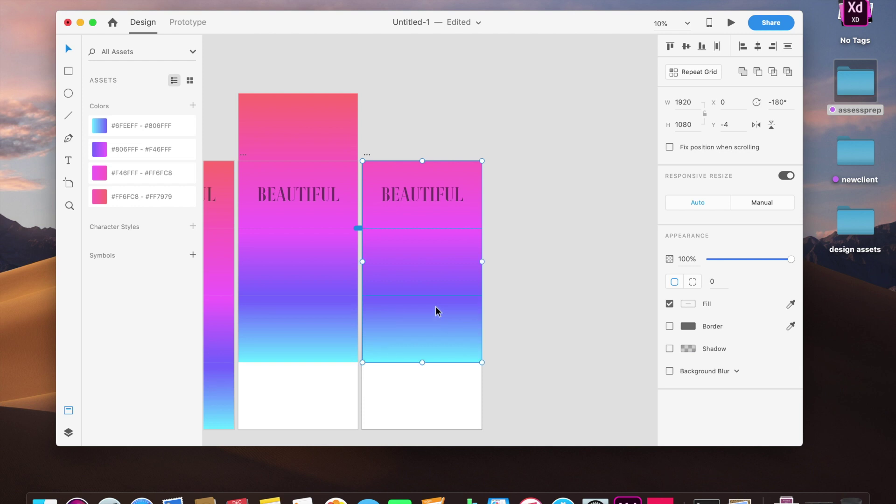
left_click_drag(444, 258, 455, 194)
left_click(532, 198)
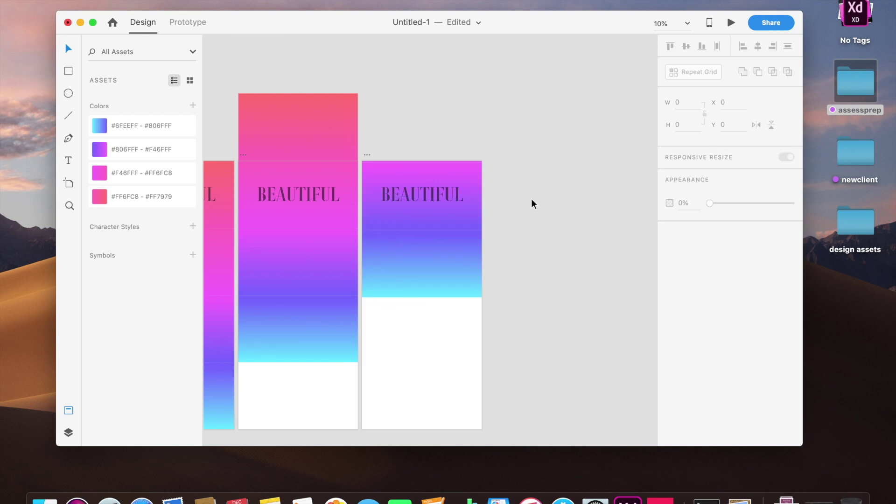
Duplicate the third artboard and shift the newest copy's gradient stack up one more band.
left_click(367, 157)
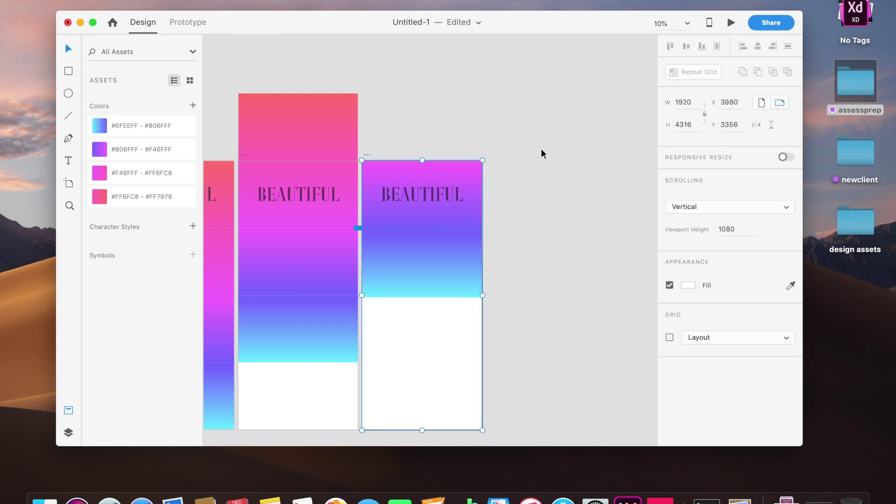
key("super+d")
left_click(567, 126)
scroll(547, 159, "right", 5)
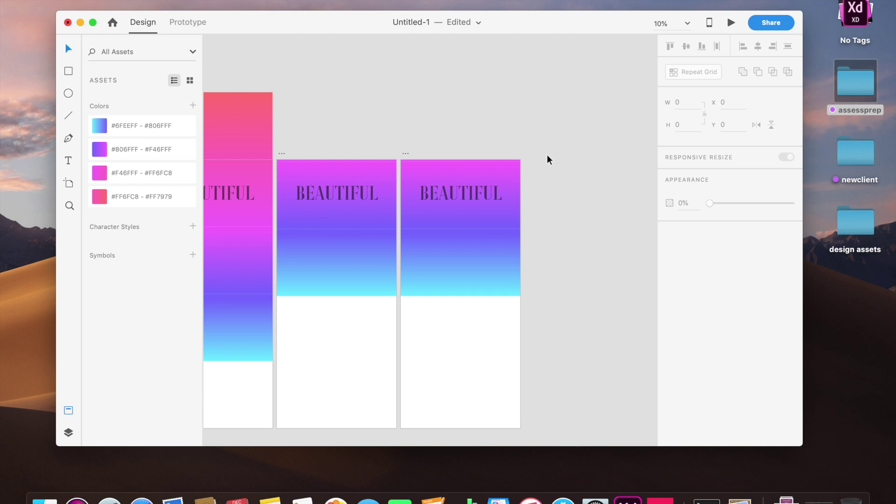
left_click(482, 251)
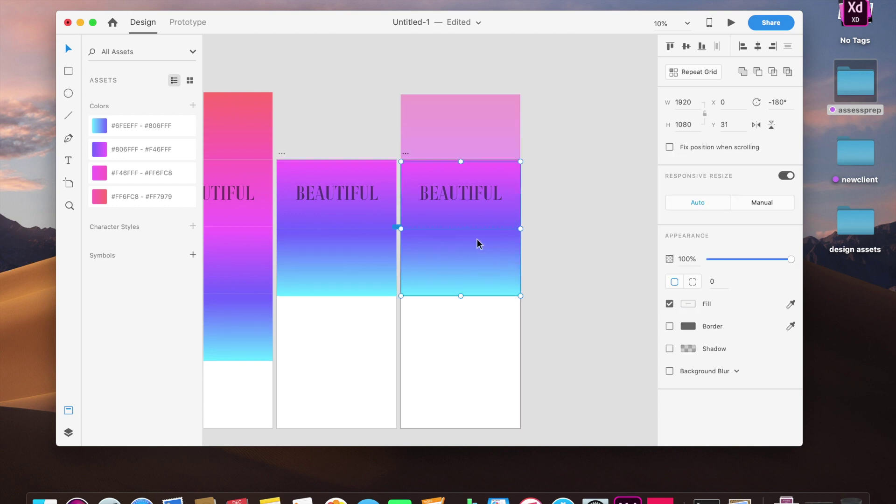
left_click_drag(486, 220, 489, 148)
left_click(457, 261)
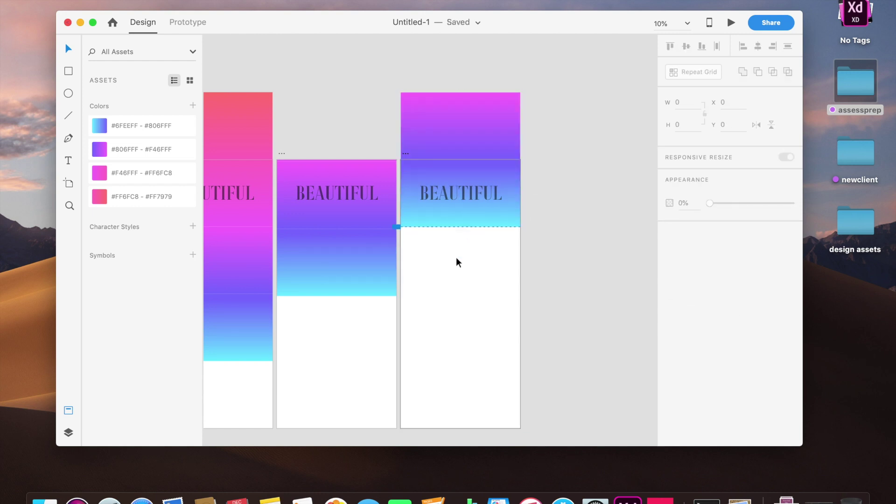
scroll(398, 270, "left", 5)
scroll(398, 269, "down", 3)
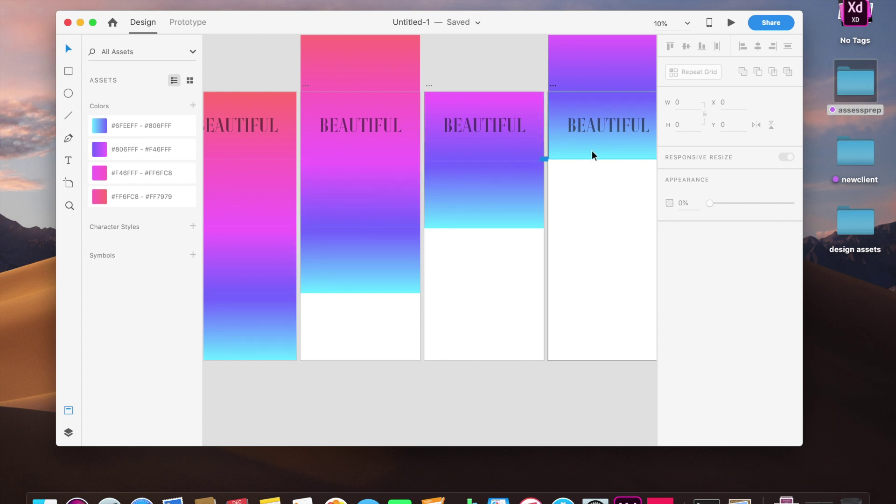
scroll(569, 235, "right", 3)
scroll(568, 235, "down", 1)
Shrink the fourth and third artboards to one screen tall, about 1080 px.
left_click(569, 235)
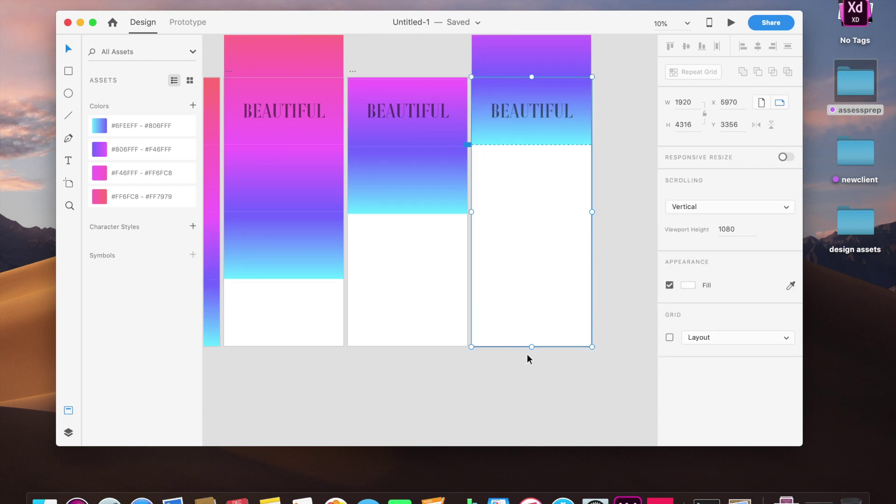
left_click_drag(532, 347, 548, 144)
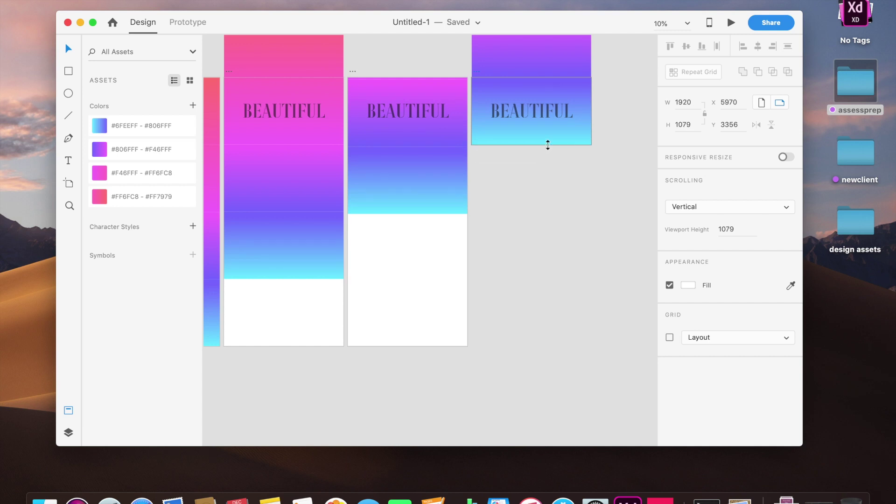
left_click(503, 177)
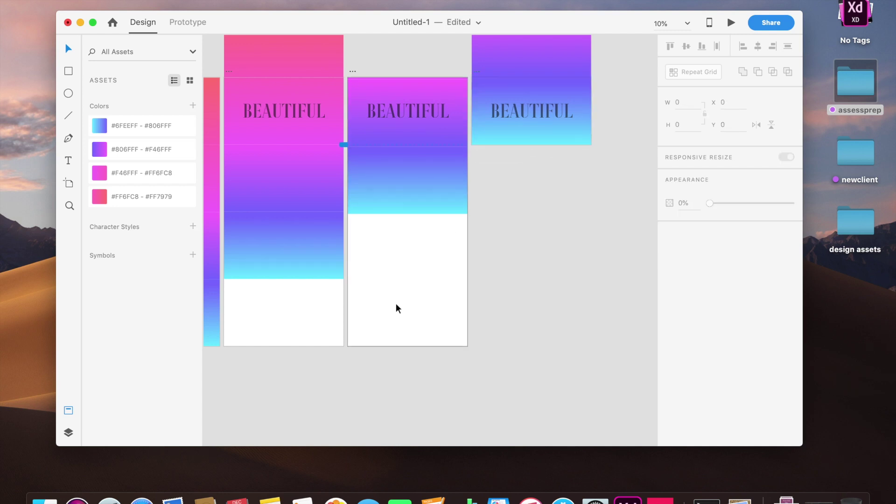
left_click(414, 321)
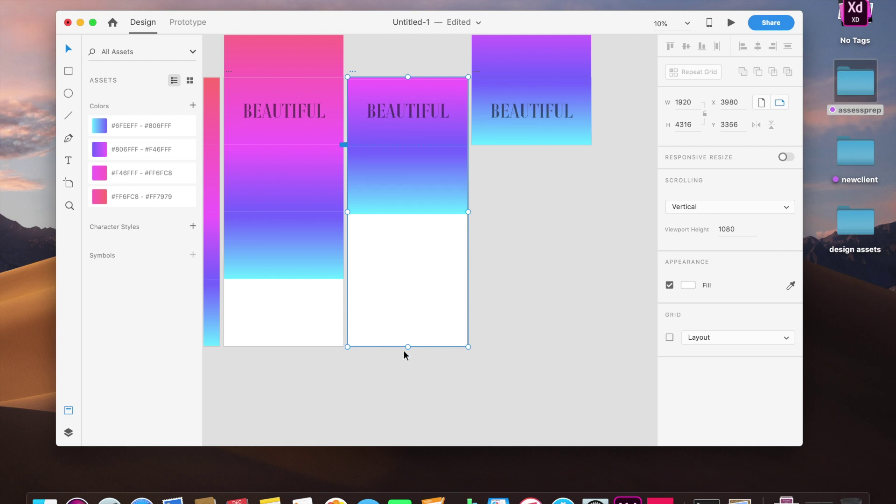
left_click_drag(408, 345, 412, 145)
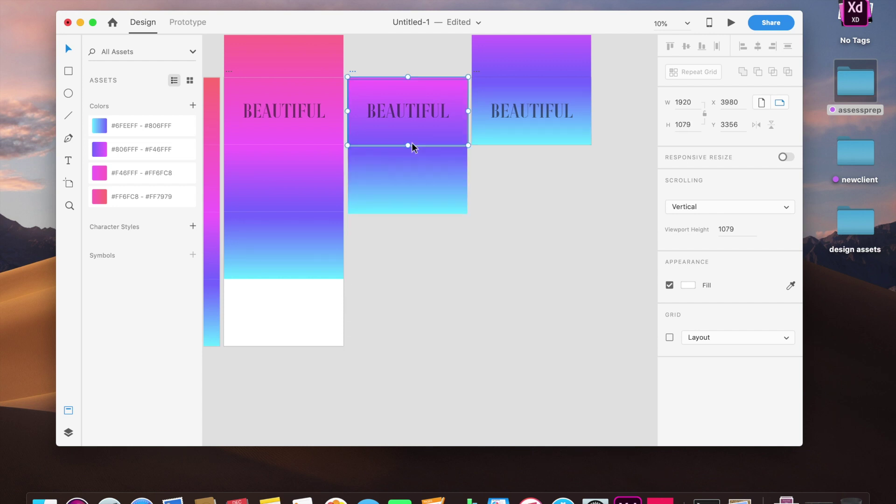
left_click(401, 268)
Shrink the second and first artboards to 1079 px tall.
scroll(402, 268, "left", 3)
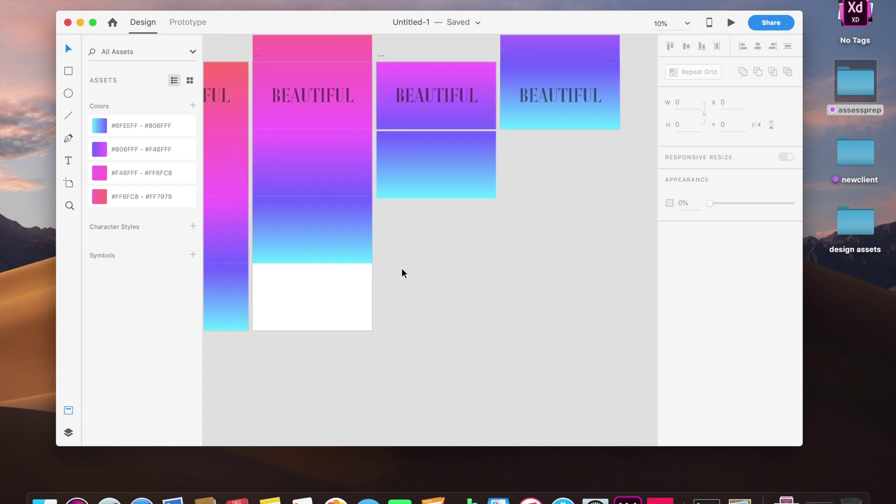
left_click(347, 317)
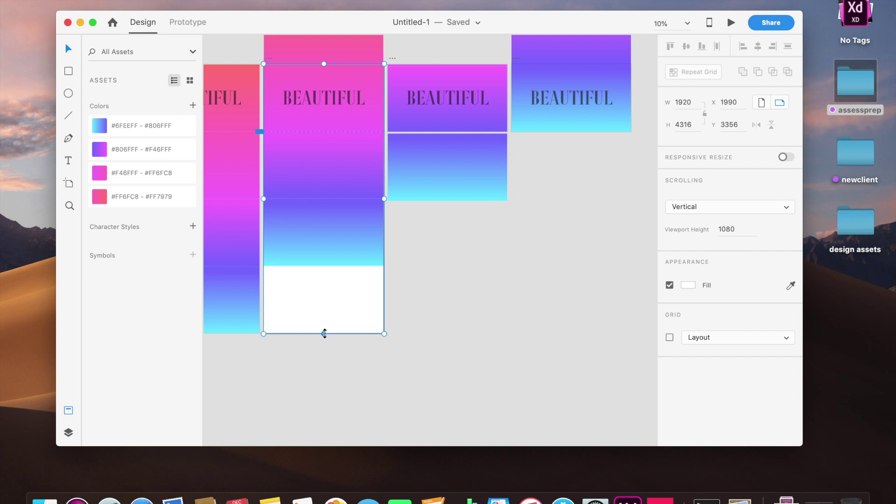
left_click_drag(324, 333, 337, 132)
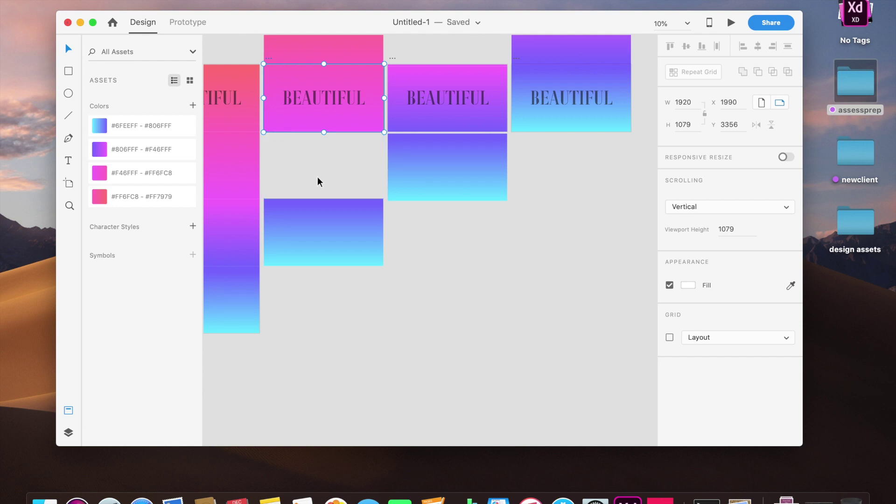
scroll(318, 176, "left", 3)
left_click(314, 224)
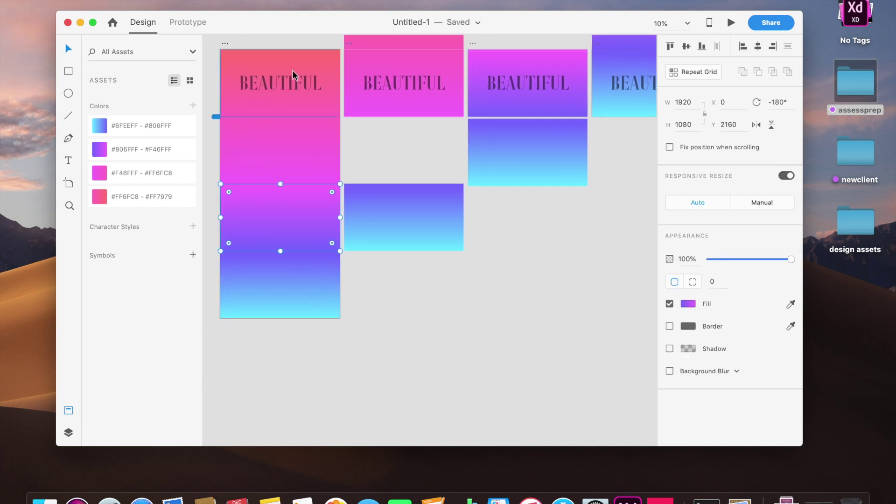
left_click(227, 44)
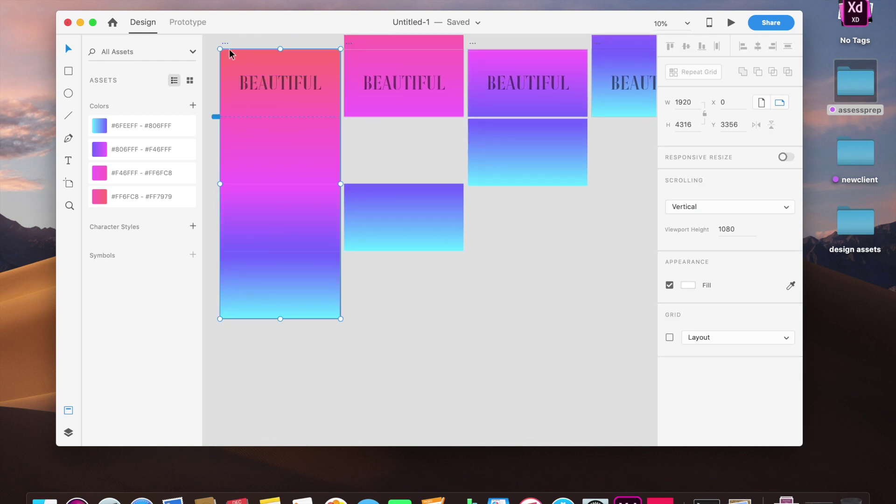
left_click_drag(280, 318, 284, 117)
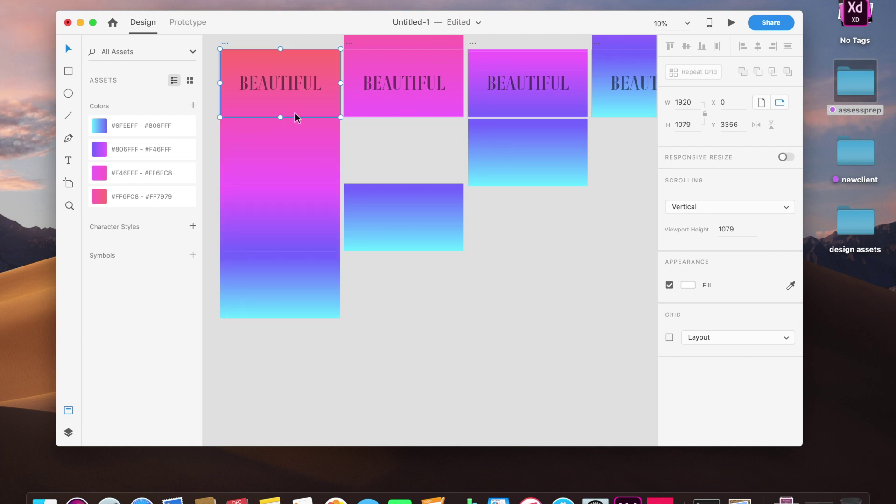
left_click(295, 113)
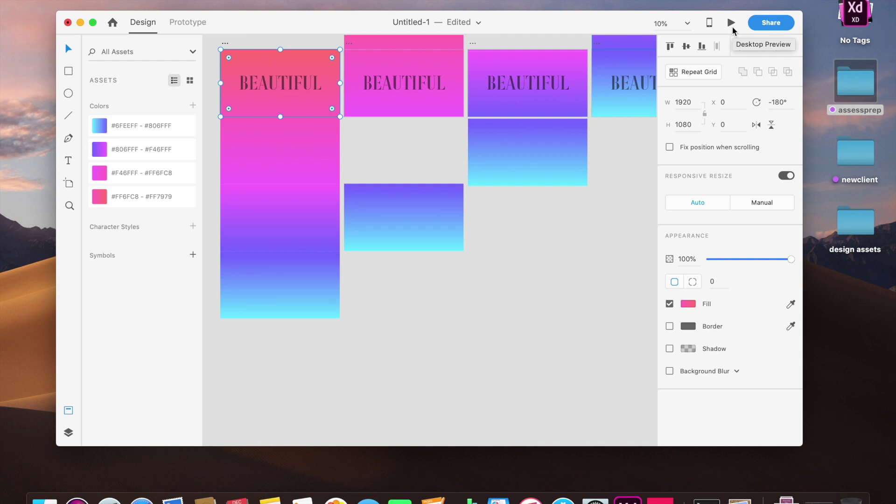
left_click(731, 24)
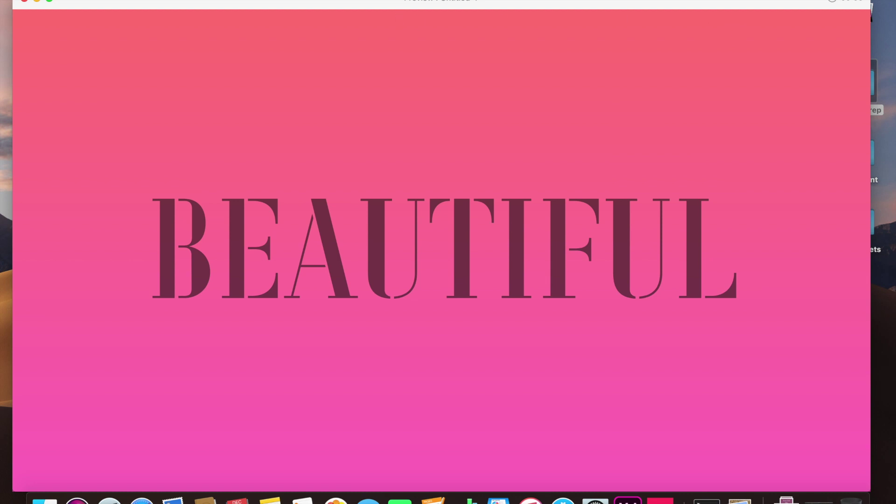
left_click(25, 1)
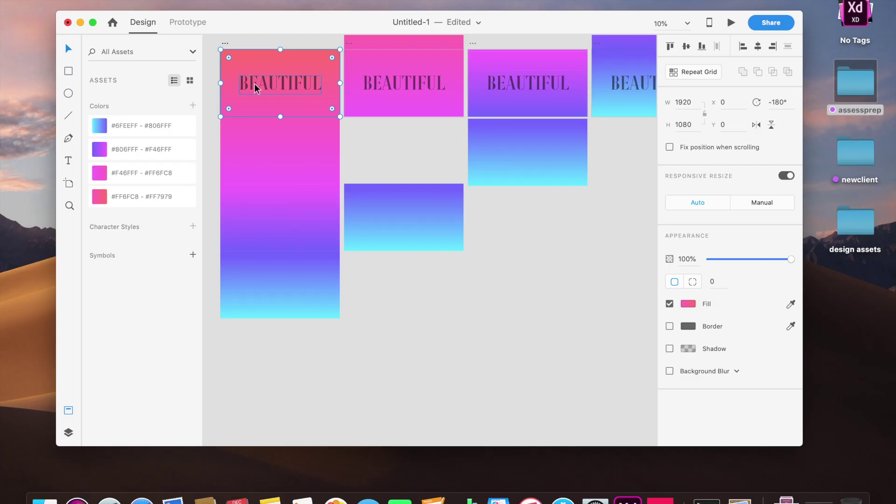
scroll(255, 85, "up", 3)
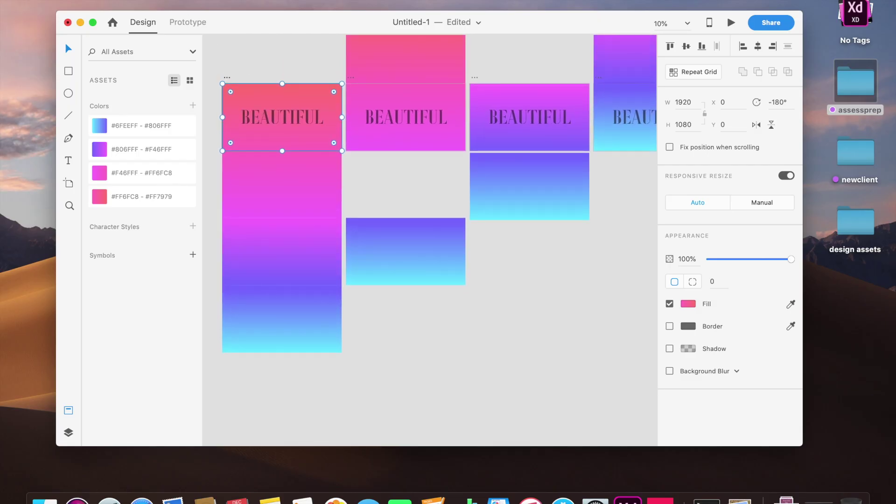
In Prototype mode, link the first artboard to the second with Tap, Auto-Animate, Snap easing, 0.6 s.
left_click(200, 30)
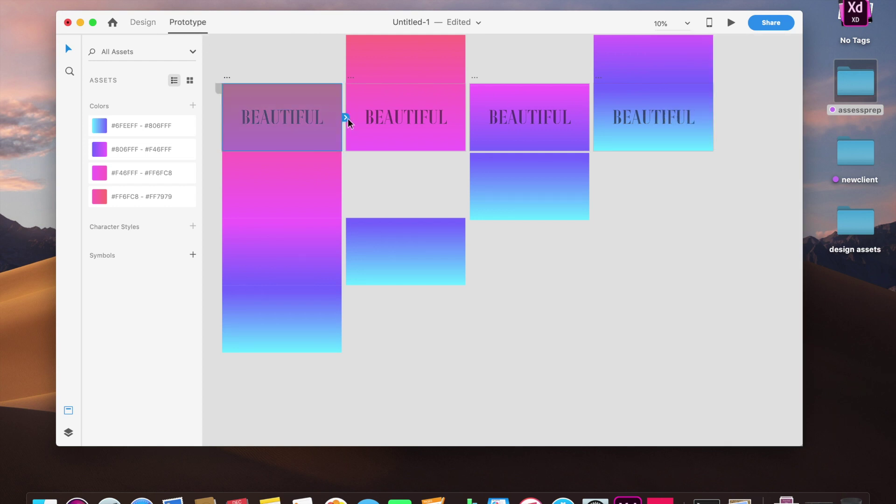
left_click_drag(348, 119, 405, 130)
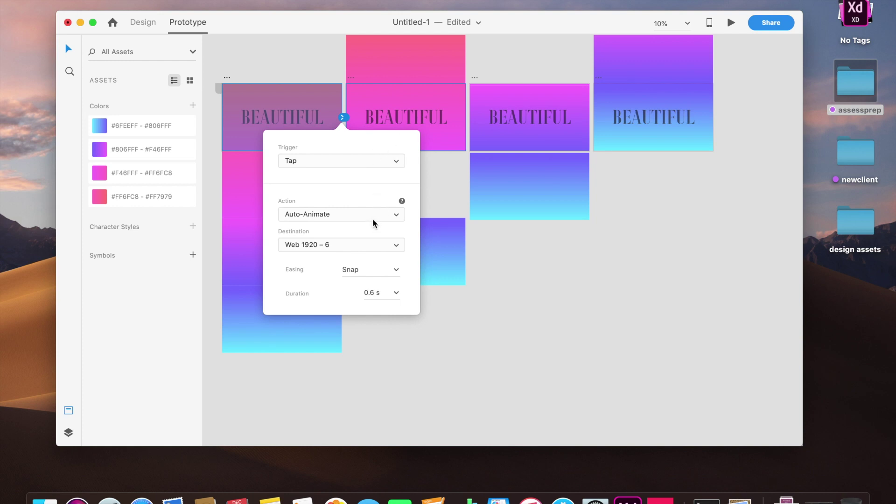
left_click(396, 271)
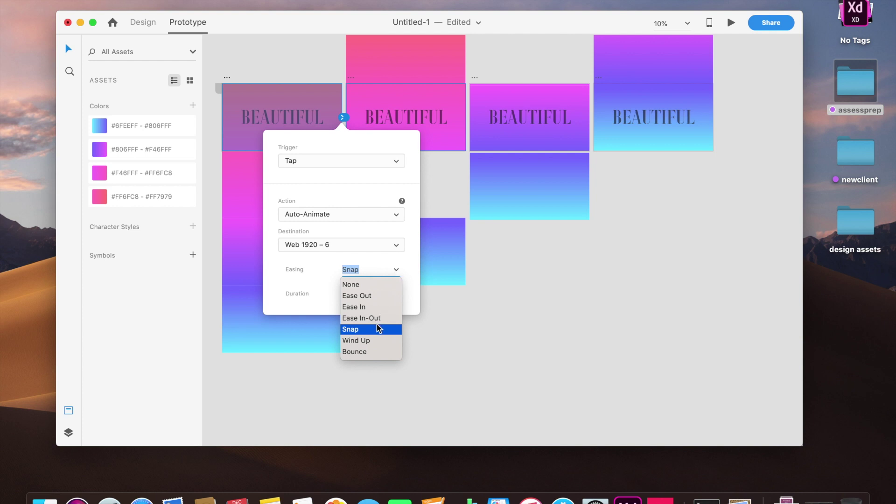
left_click(355, 330)
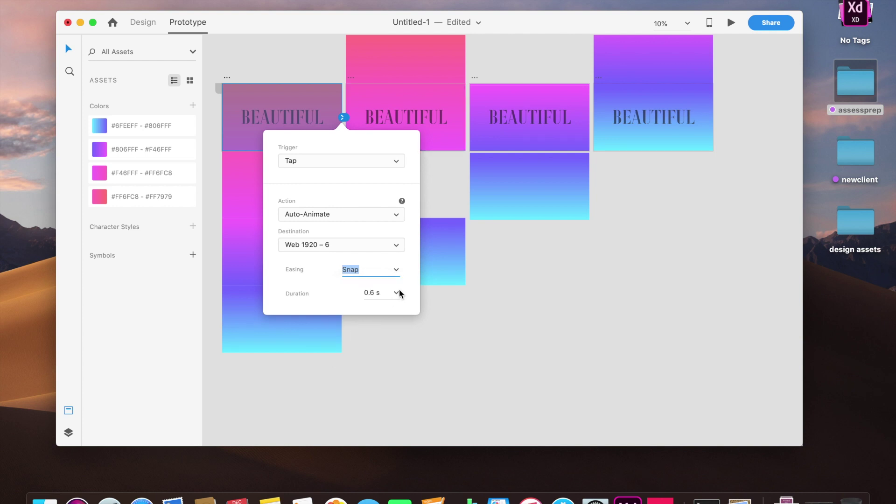
left_click(480, 317)
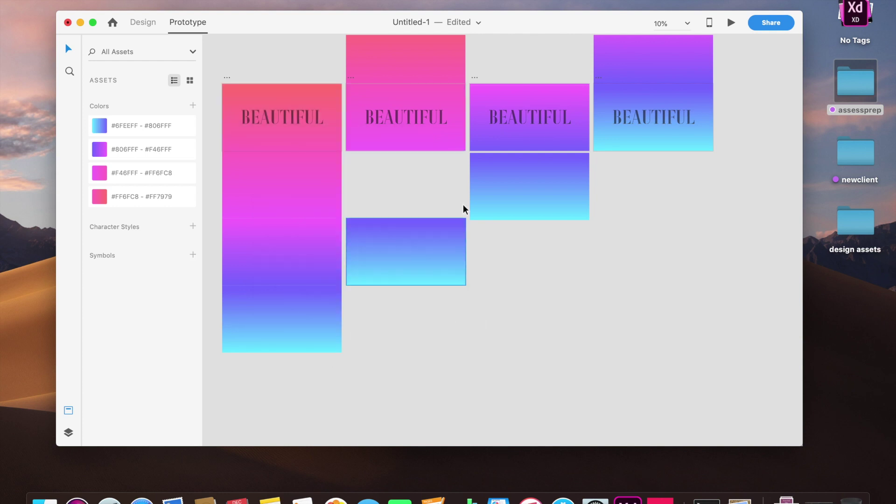
Link the second artboard to the third and the third to the fourth with the same transition.
left_click(455, 133)
left_click_drag(470, 117, 517, 116)
left_click(572, 228)
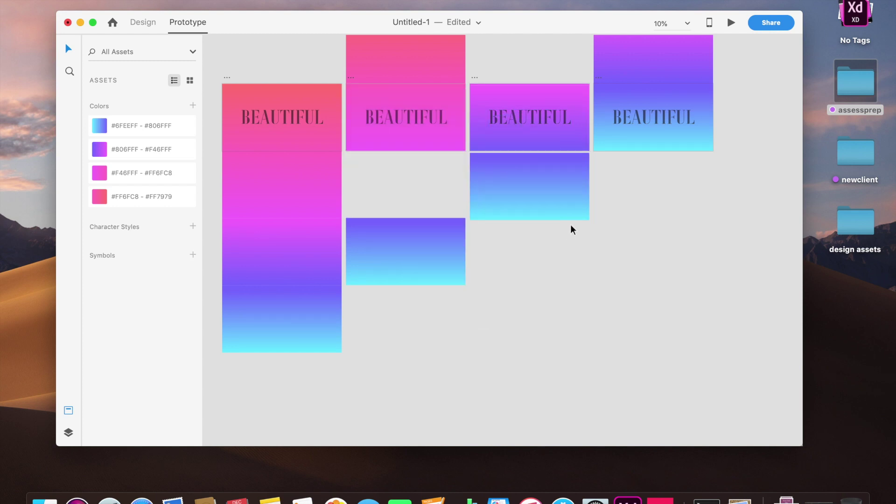
left_click(583, 128)
left_click_drag(591, 118, 616, 129)
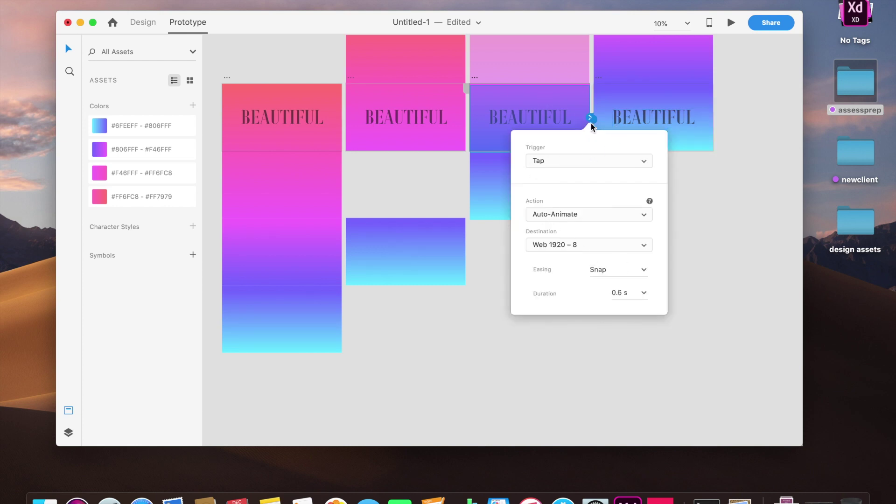
left_click(297, 88)
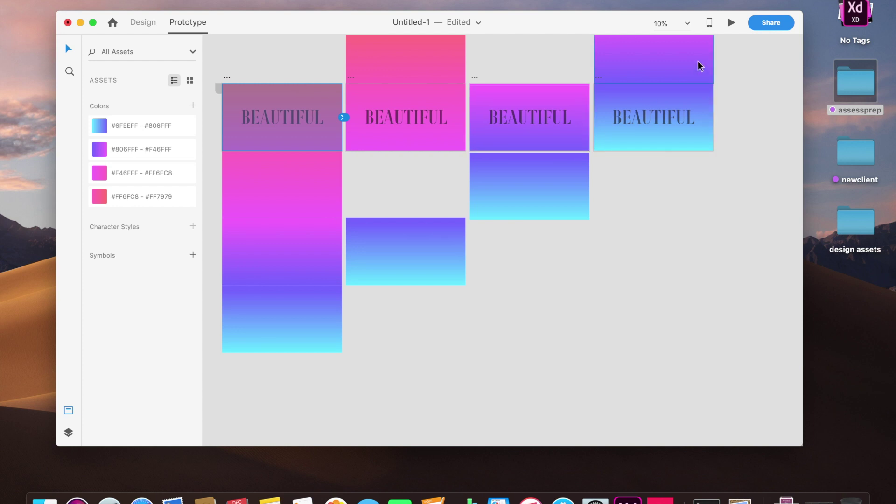
Launch Desktop Preview and tap to play the auto-animate gradient transition through to the purple-to-cyan screen.
left_click(731, 24)
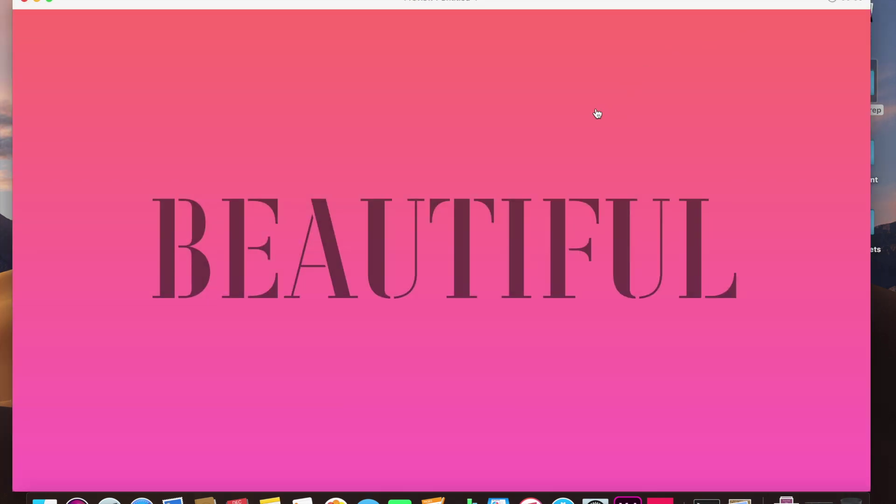
left_click(598, 114)
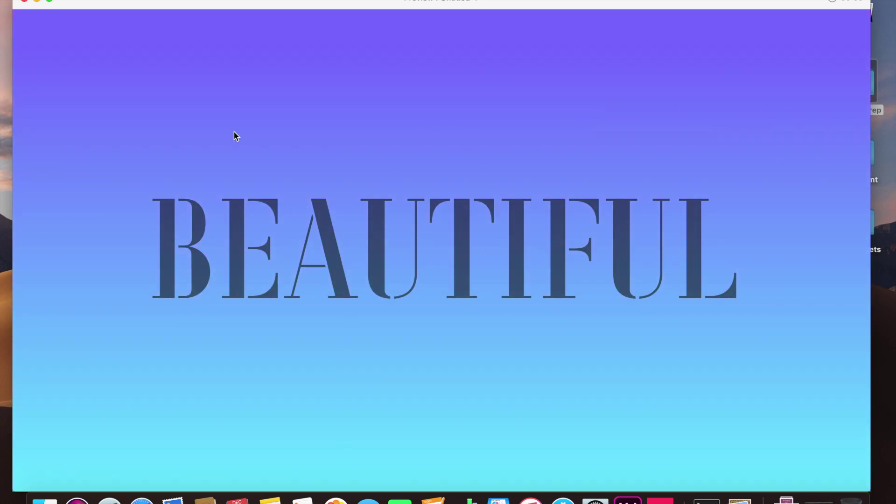
Close the preview and relaunch Desktop Preview from the top row's first artboard.
left_click(24, 2)
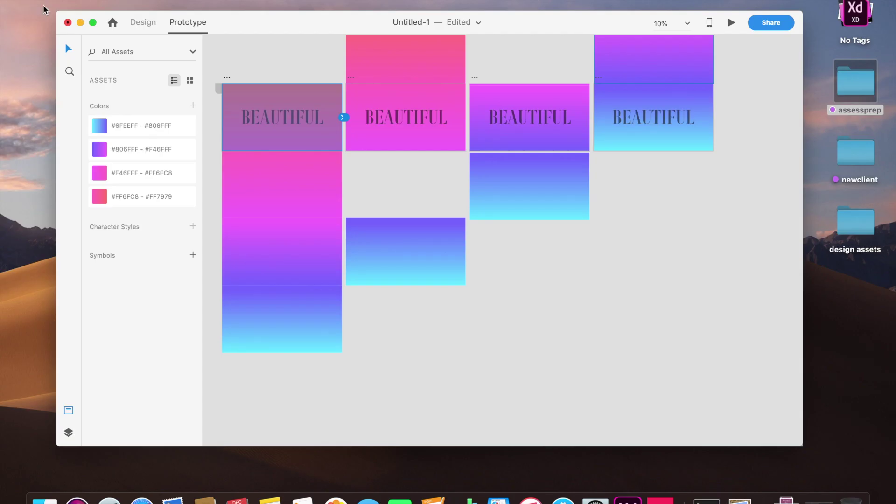
scroll(329, 154, "up", 5)
scroll(329, 153, "up", 2)
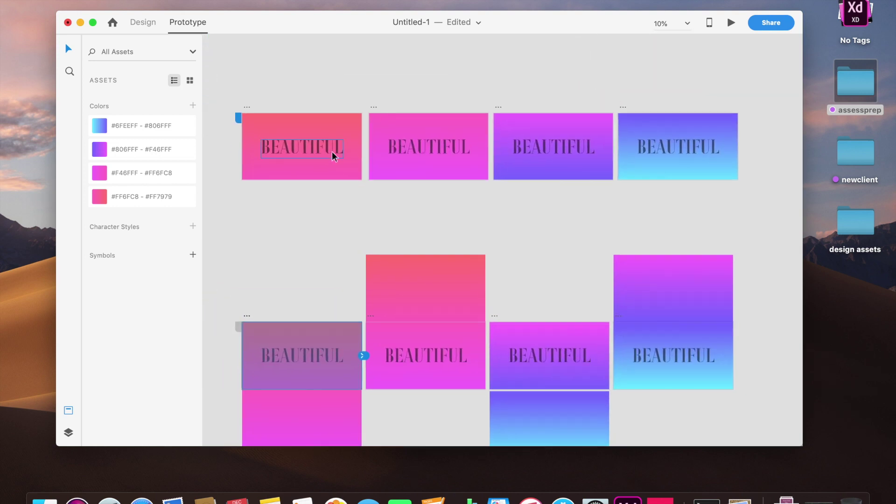
left_click(332, 152)
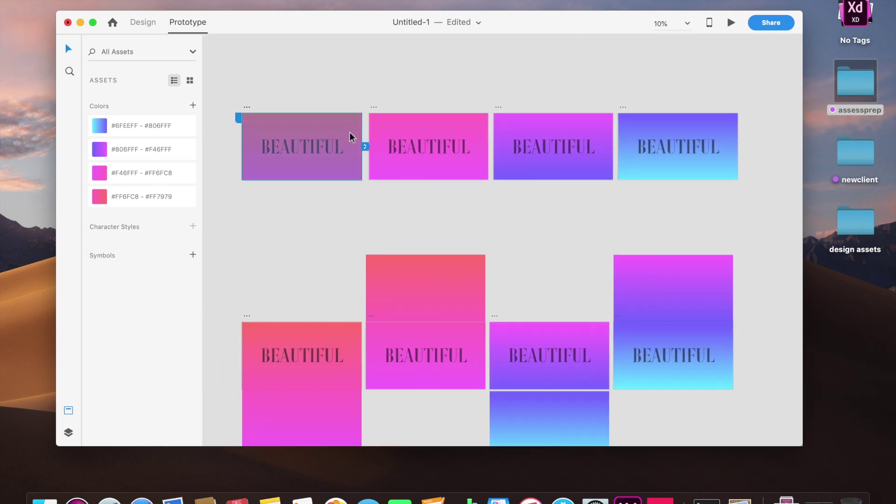
left_click(732, 23)
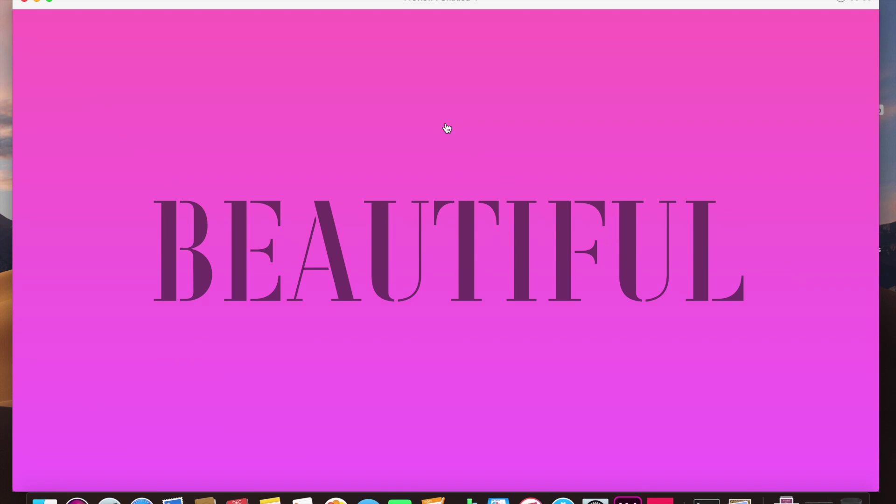